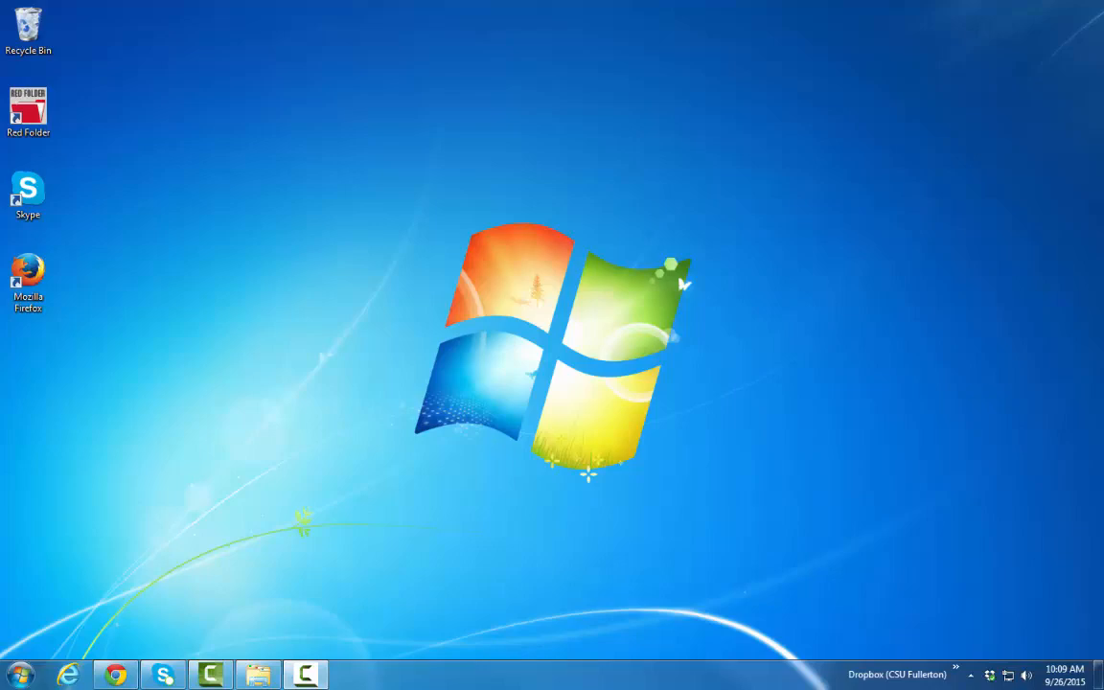
Look at the Microsoft DreamSpark home page in the browser window.
left_click_drag(1103, 56, 610, 46)
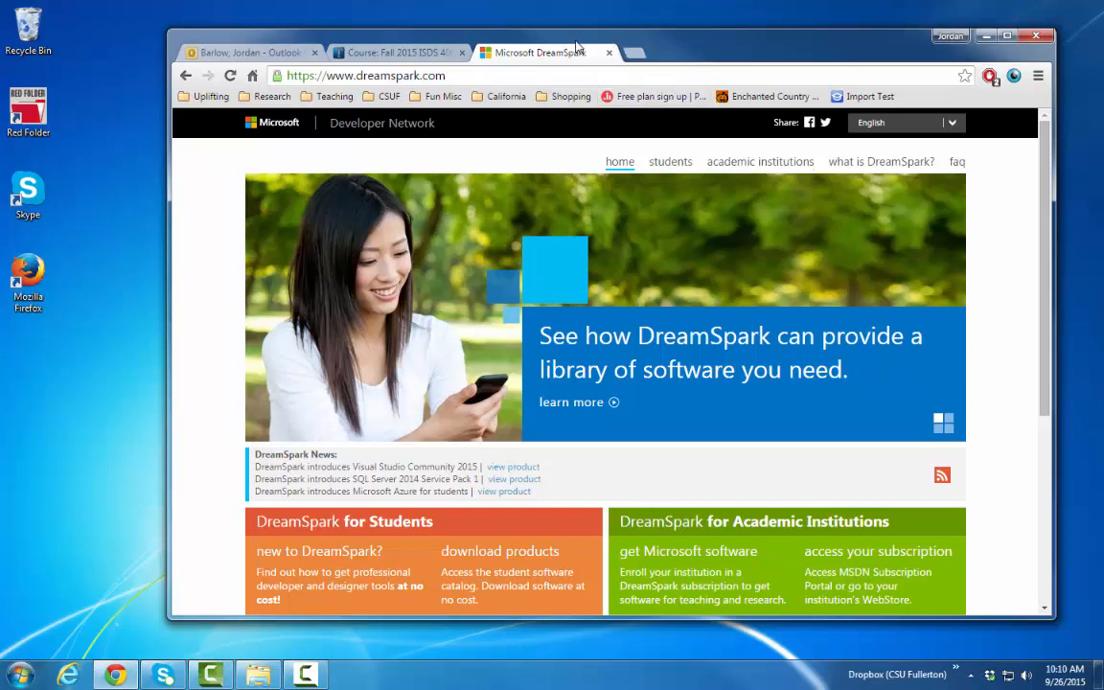
left_click_drag(577, 43, 1103, 53)
Search the computer's programs for "visio" and launch Visio 2013.
left_click(21, 680)
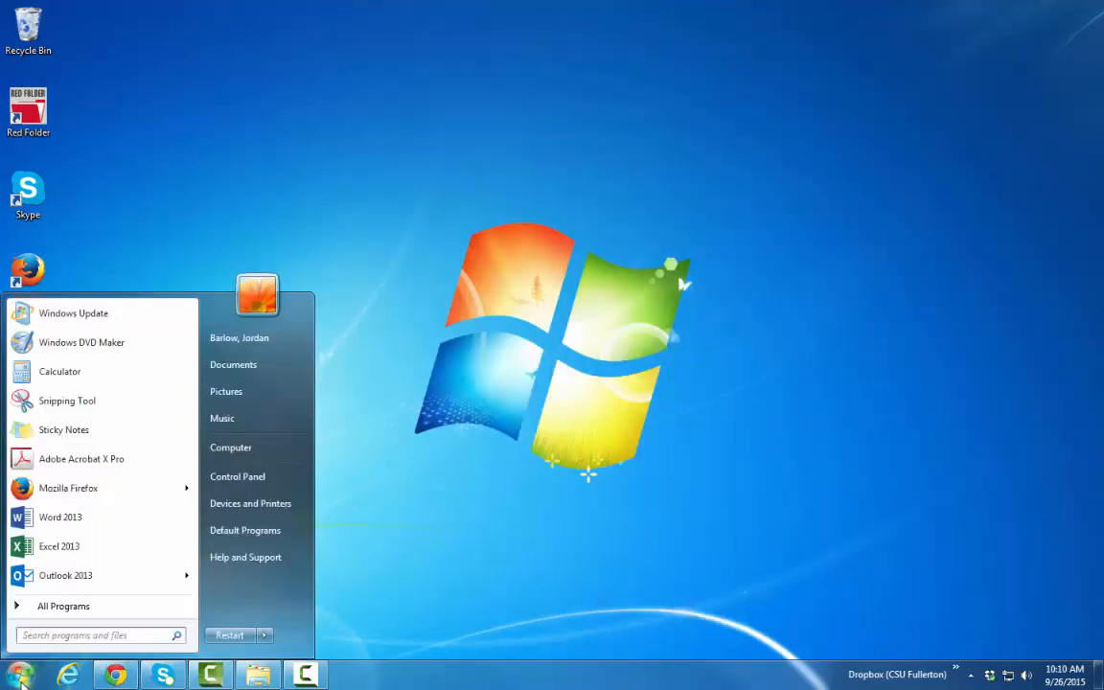
type("visi")
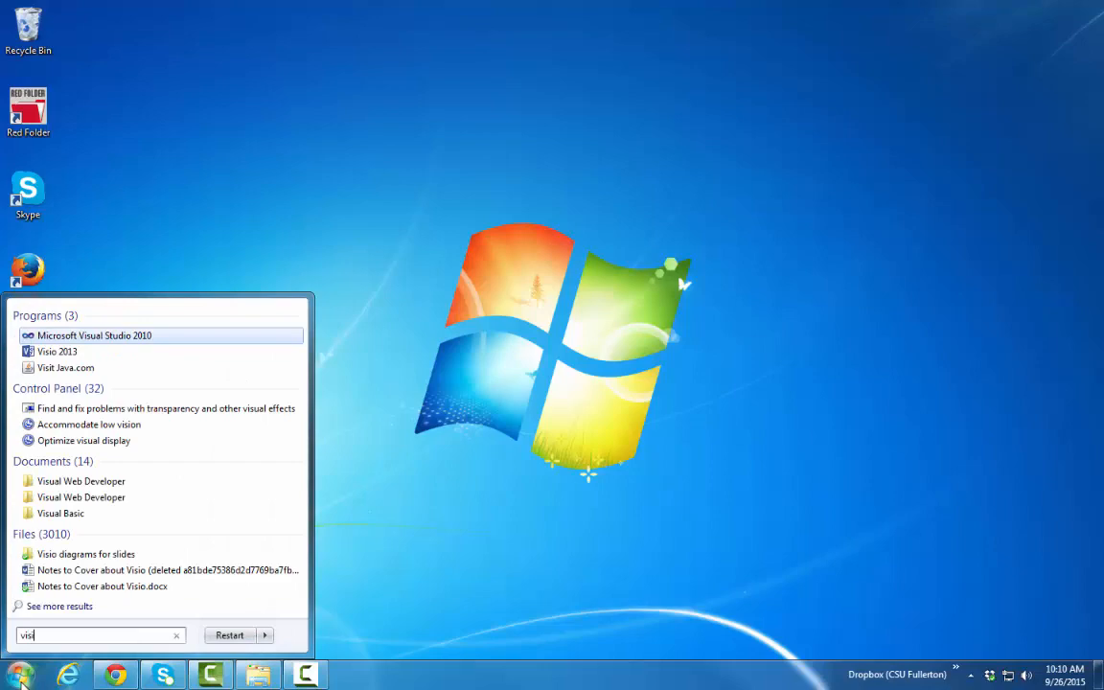
type("o")
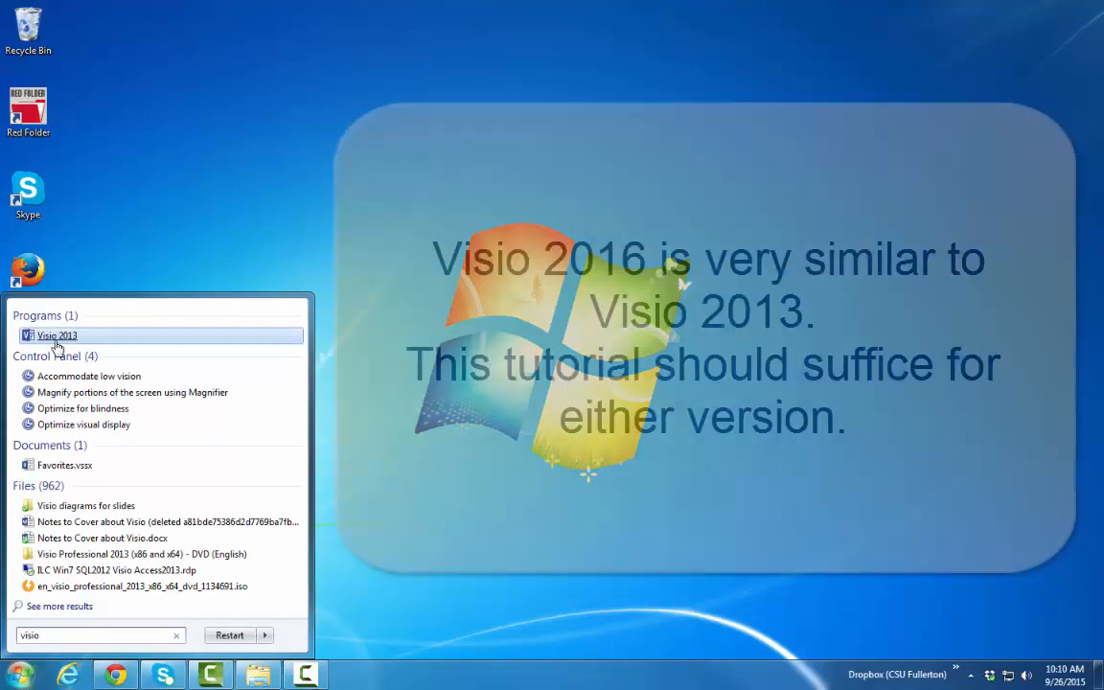
left_click(56, 337)
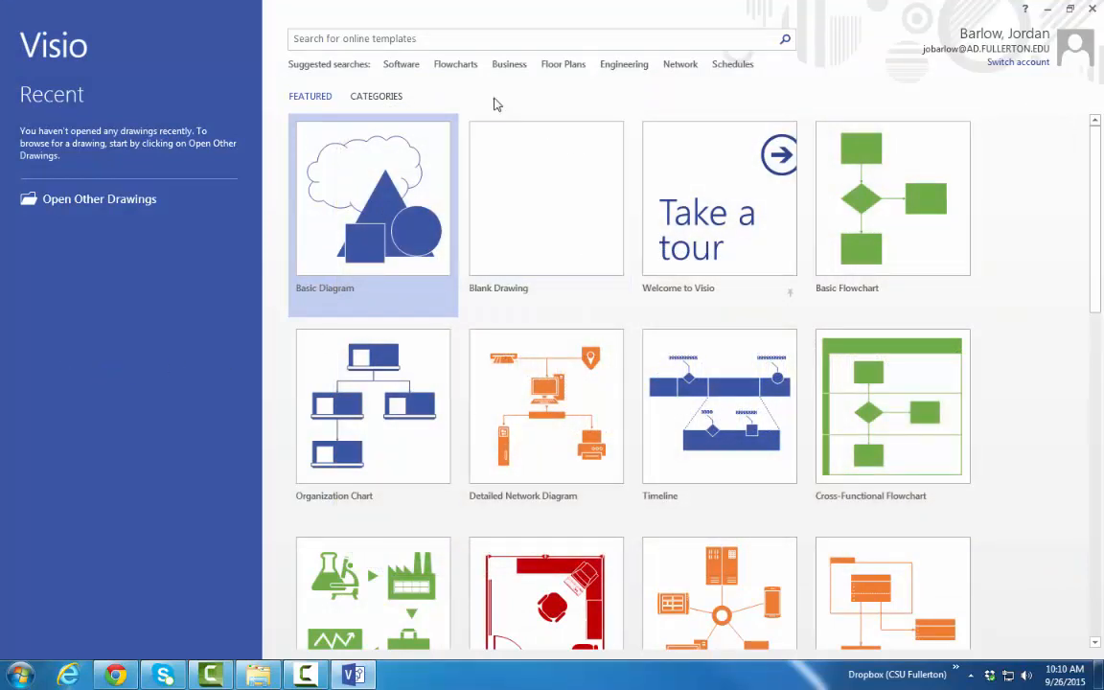
Create a new drawing in US units from the Data Flow Diagram template in the Software and Database category.
left_click(377, 99)
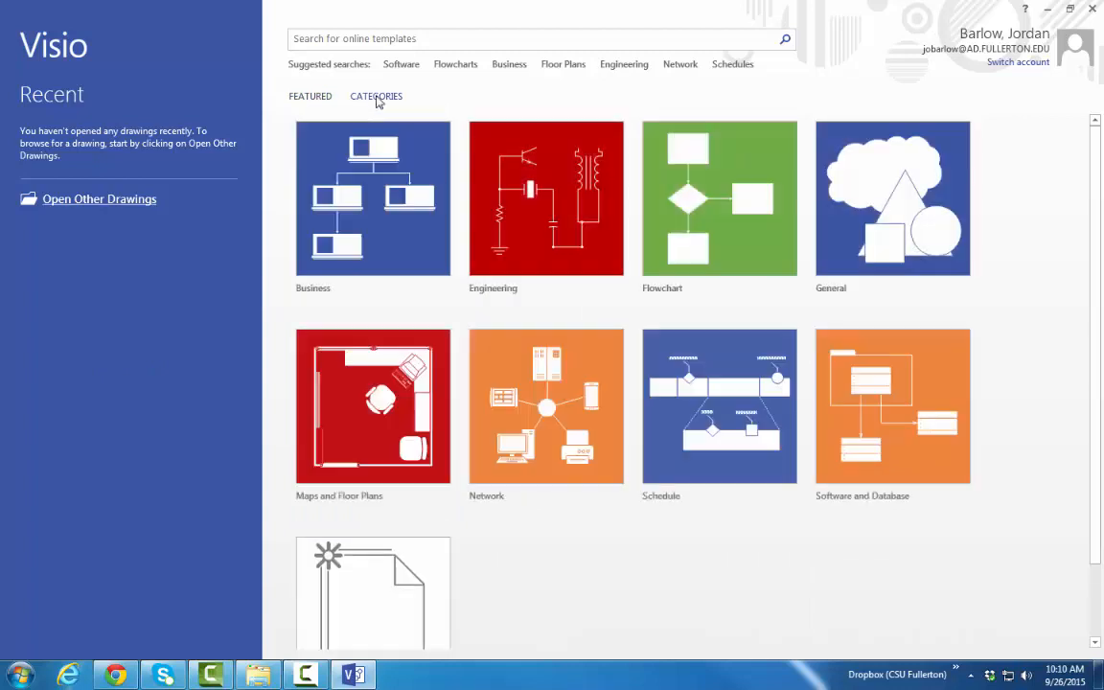
left_click(923, 433)
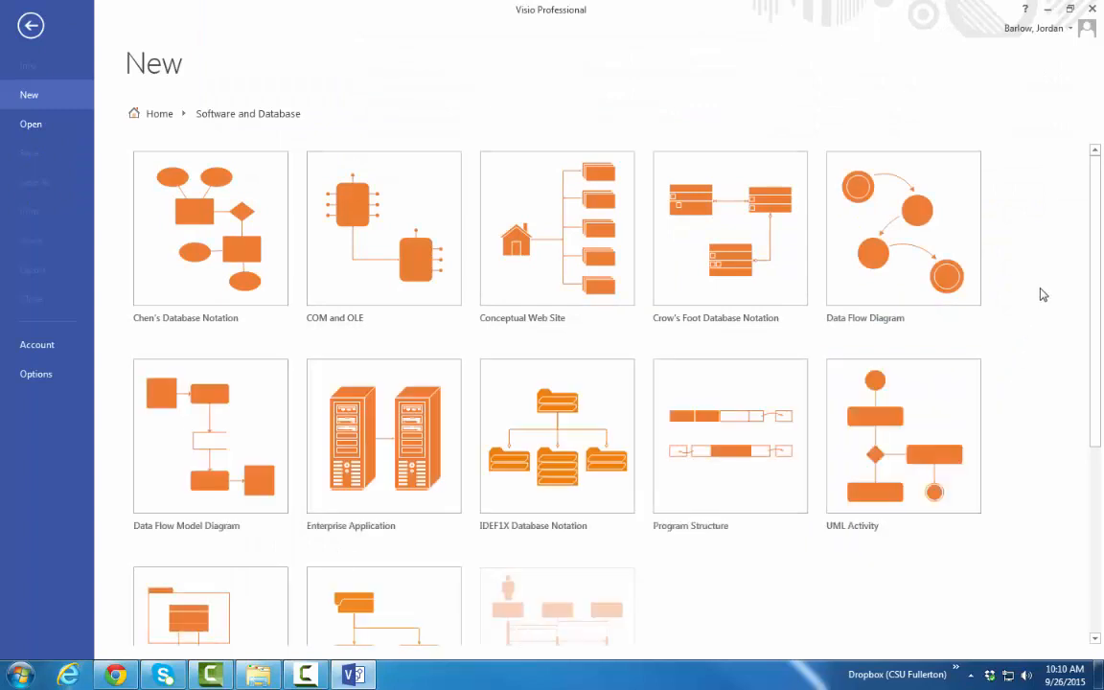
scroll(1042, 295, "down", 2)
scroll(1043, 296, "up", 2)
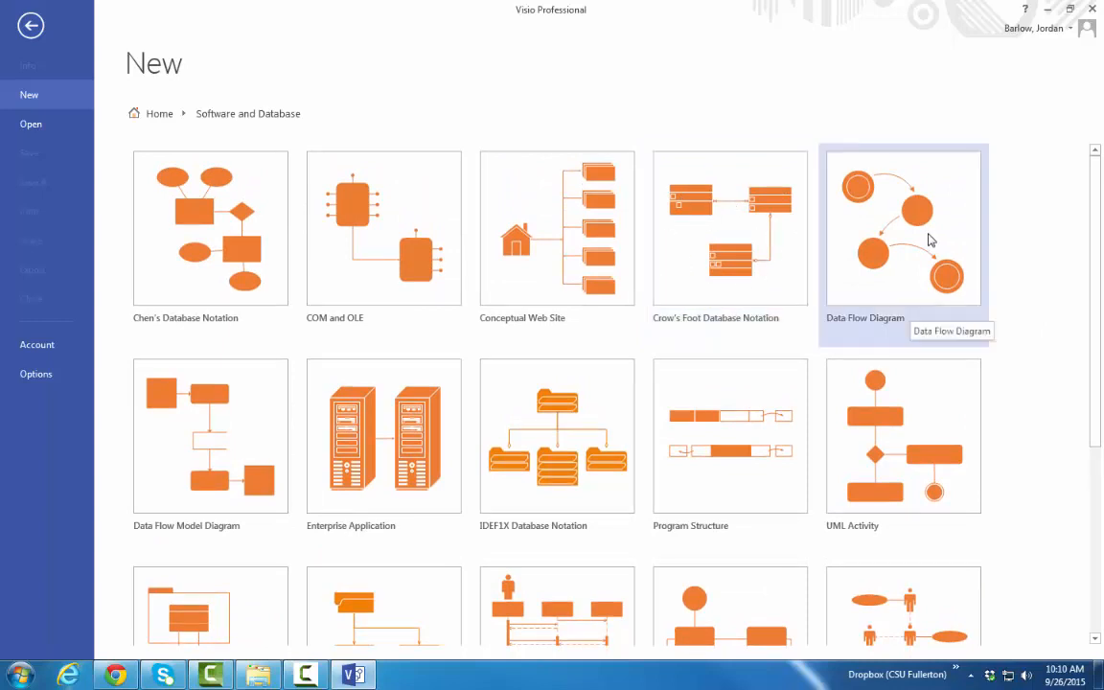
left_click(880, 251)
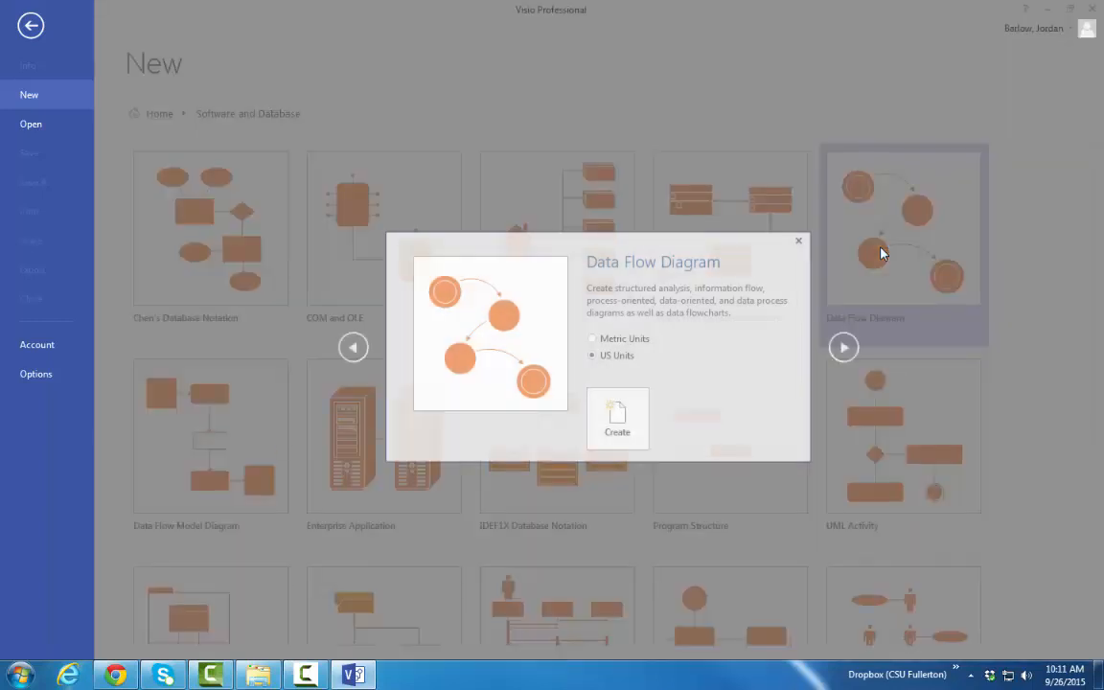
left_click(618, 422)
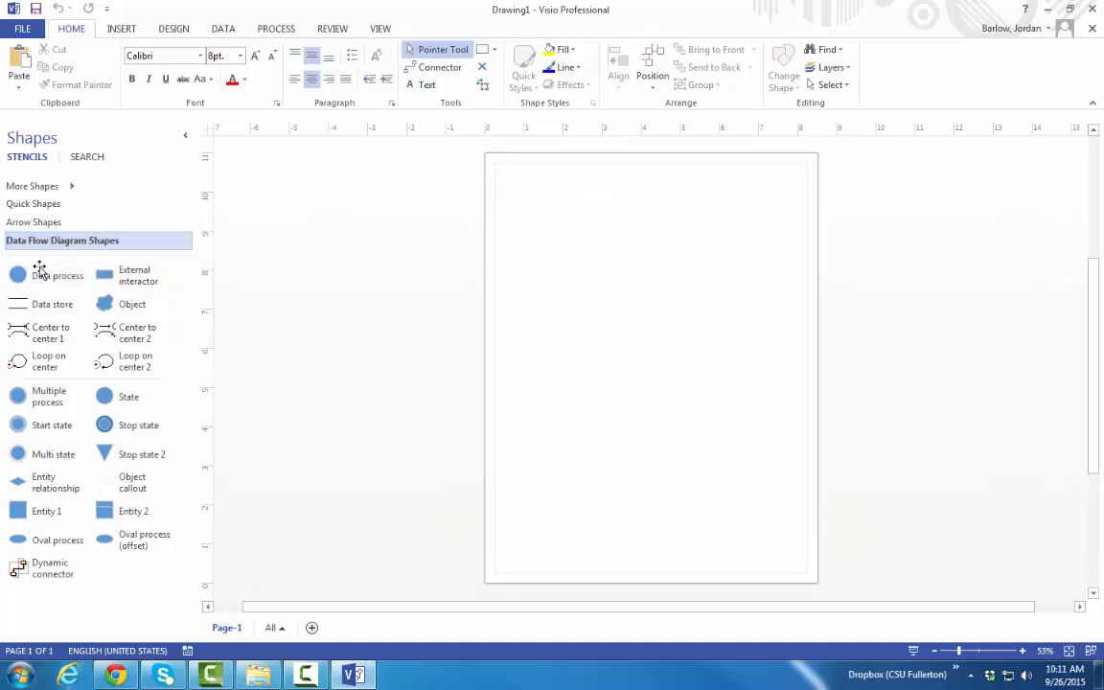
Place two Data process shapes side by side in the upper part of the page.
left_click_drag(39, 271, 577, 250)
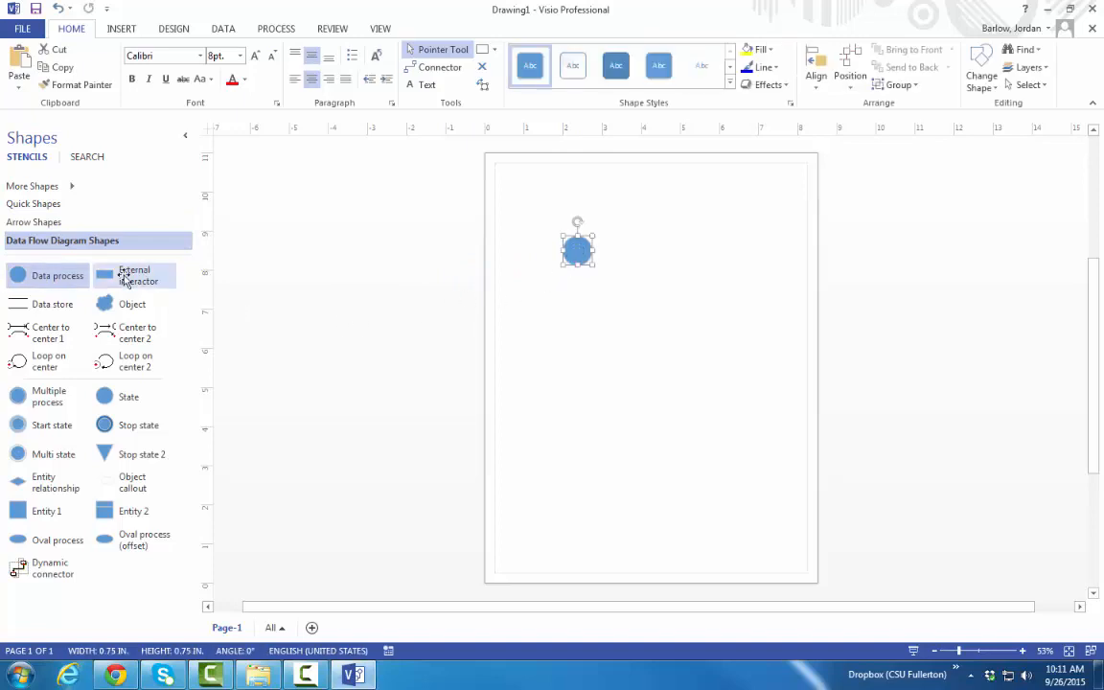
left_click_drag(53, 278, 681, 252)
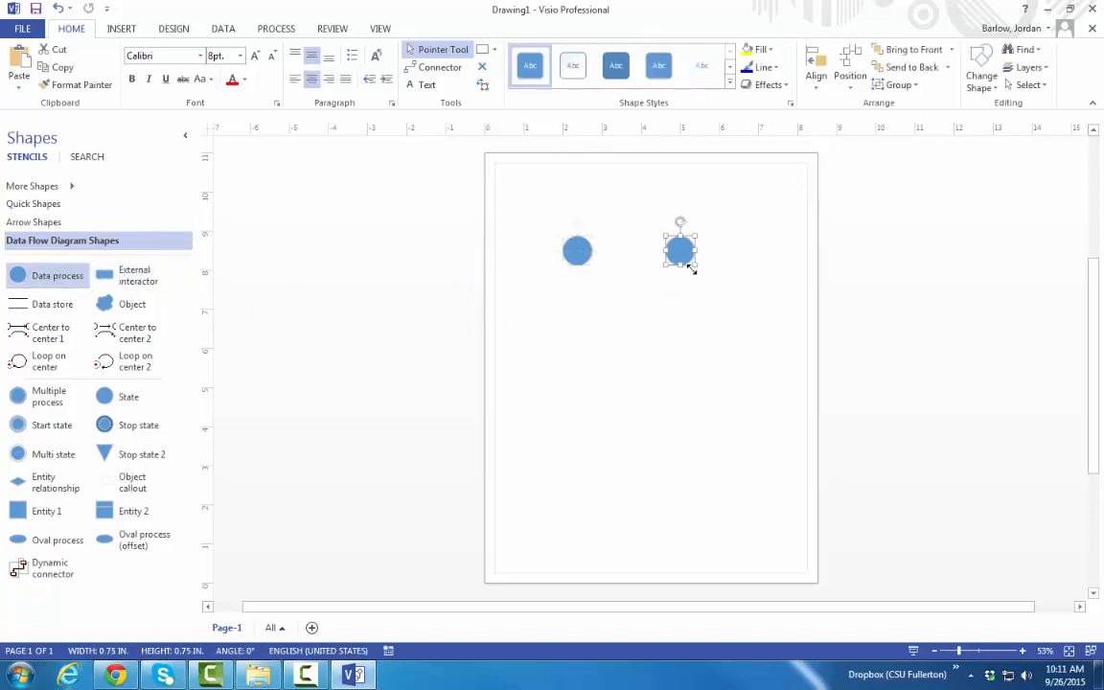
Label the first process circle with the number "1" and, below it, the text "Book a customer".
left_click(579, 252)
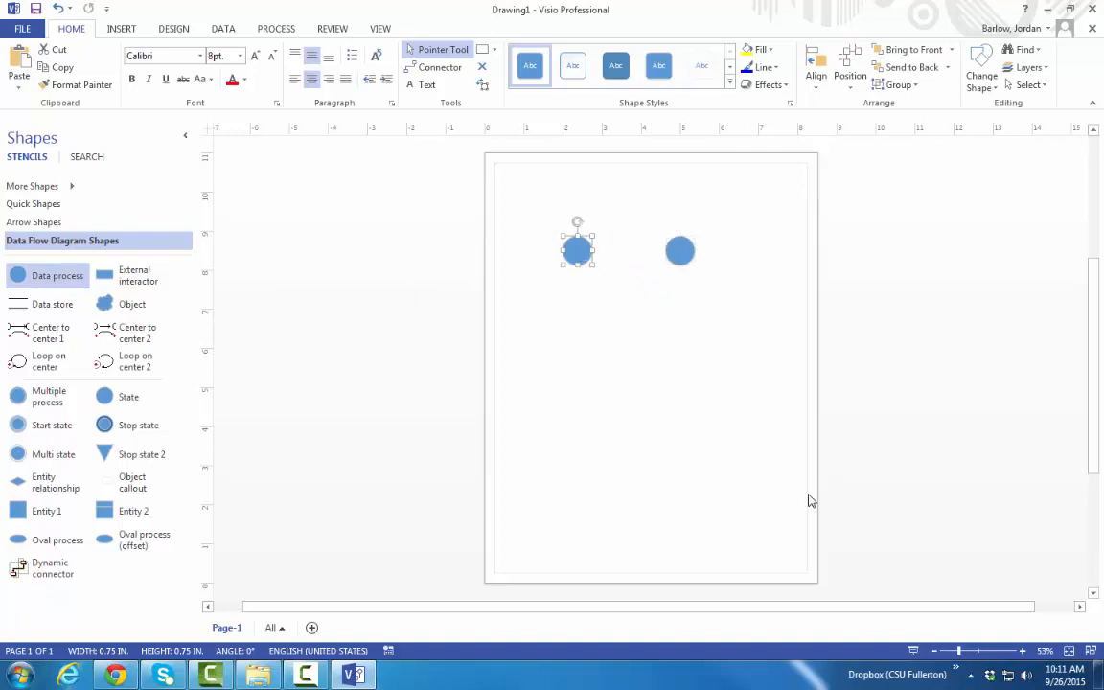
double_click(576, 250)
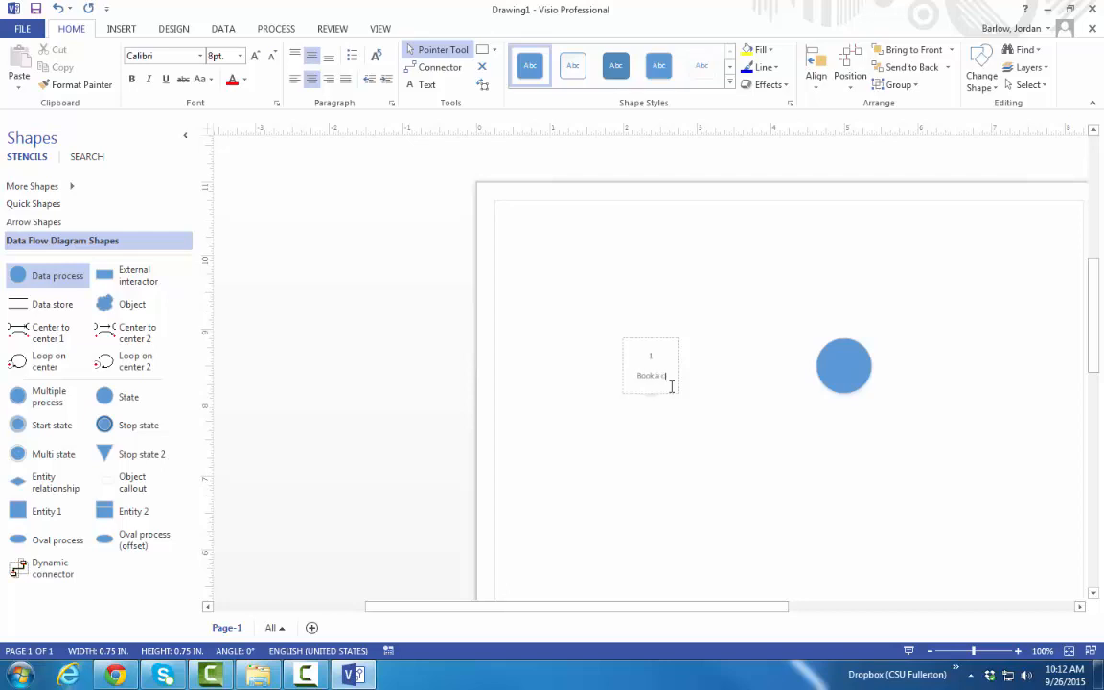
type("mer")
left_click(749, 355)
key("ctrl+shift+w")
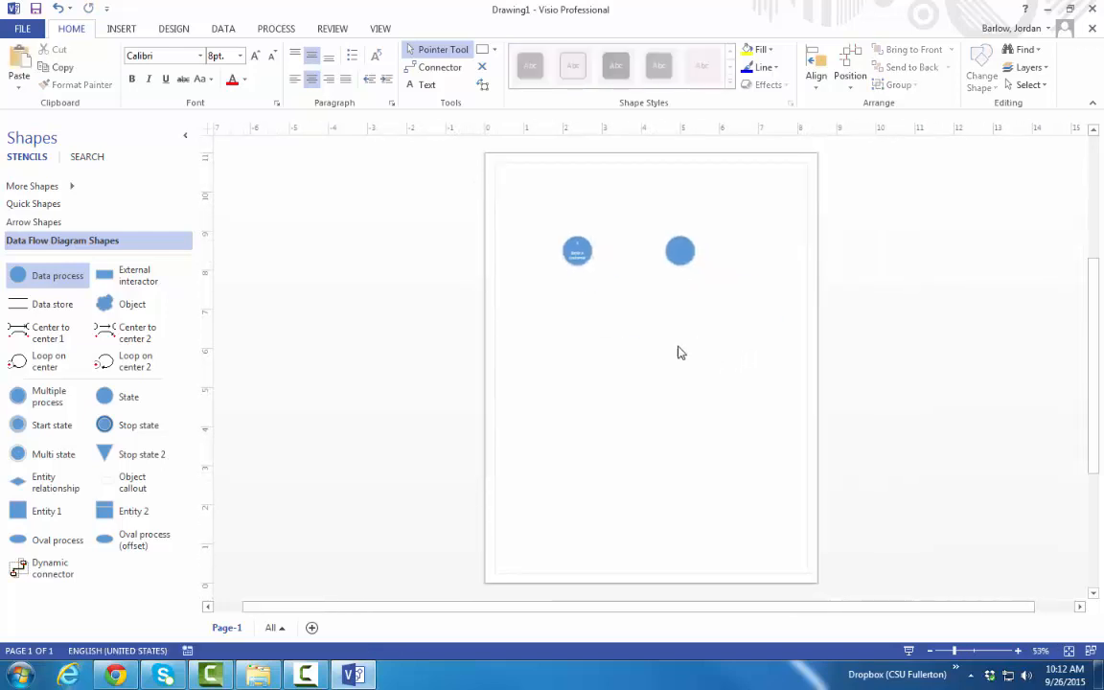
Open the "Book a customer" circle's text for editing and leave the text editor again.
left_click(1018, 653)
left_click(1019, 653)
left_click(1019, 653)
left_click(1019, 653)
left_click(1019, 652)
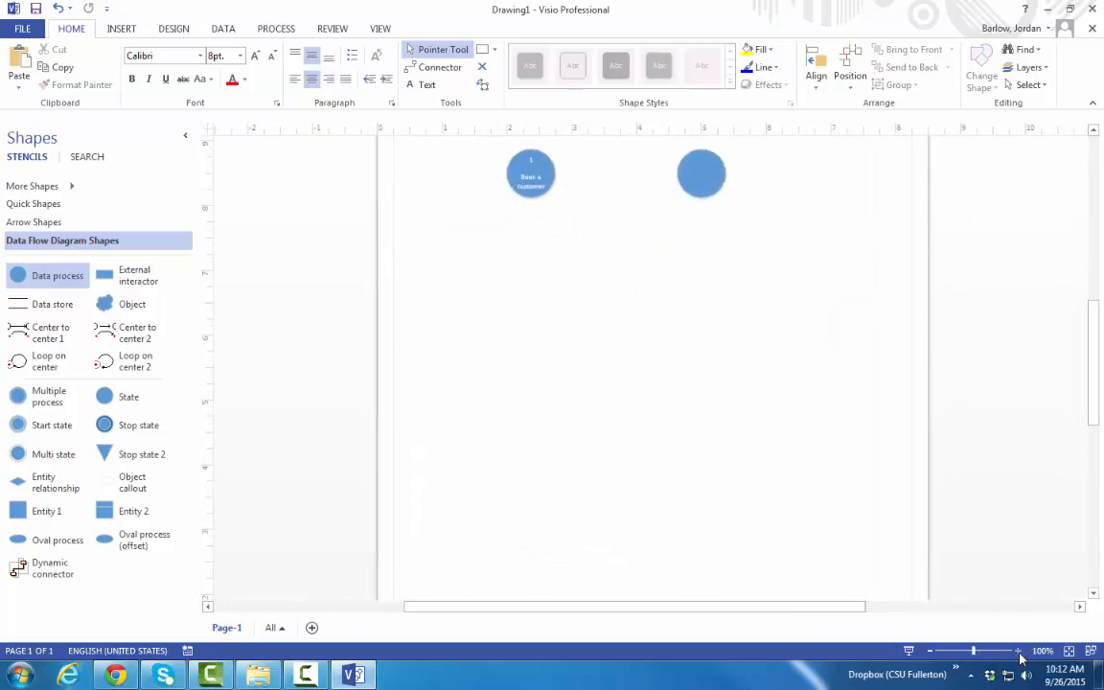
scroll(685, 453, "up", 3)
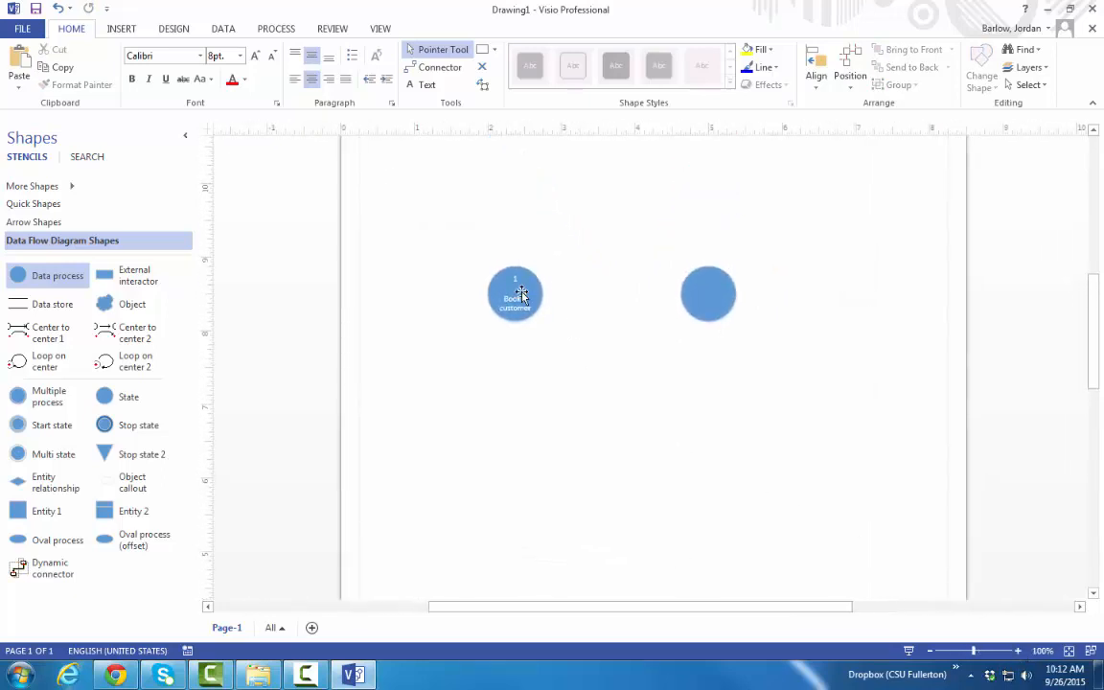
left_click(522, 296)
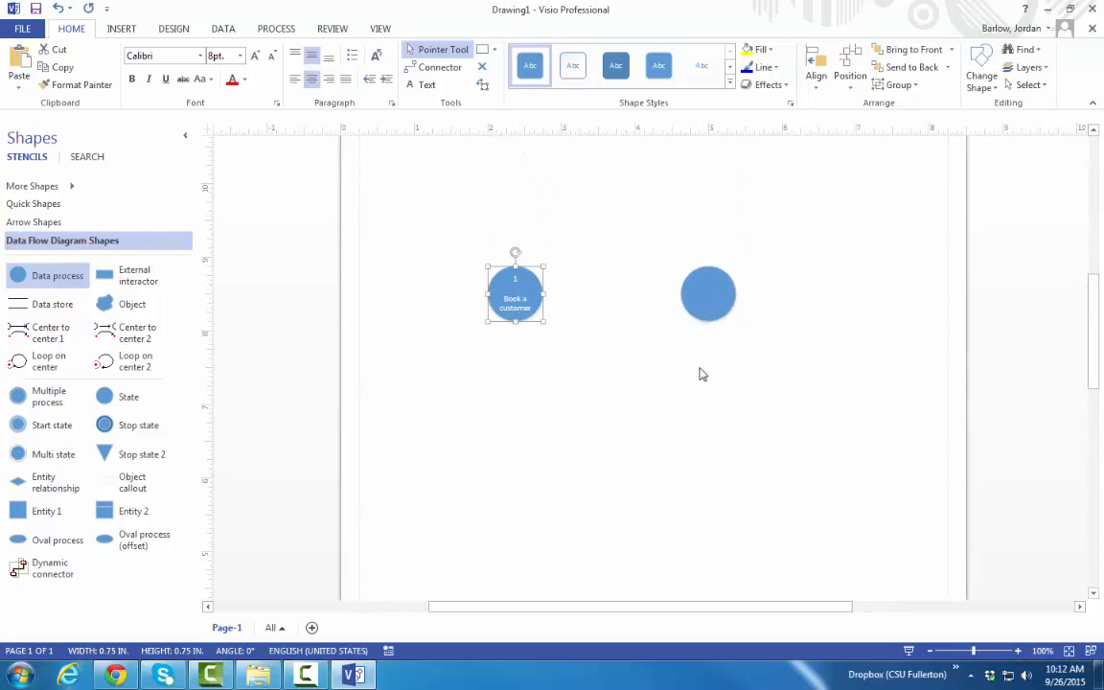
key("Delete")
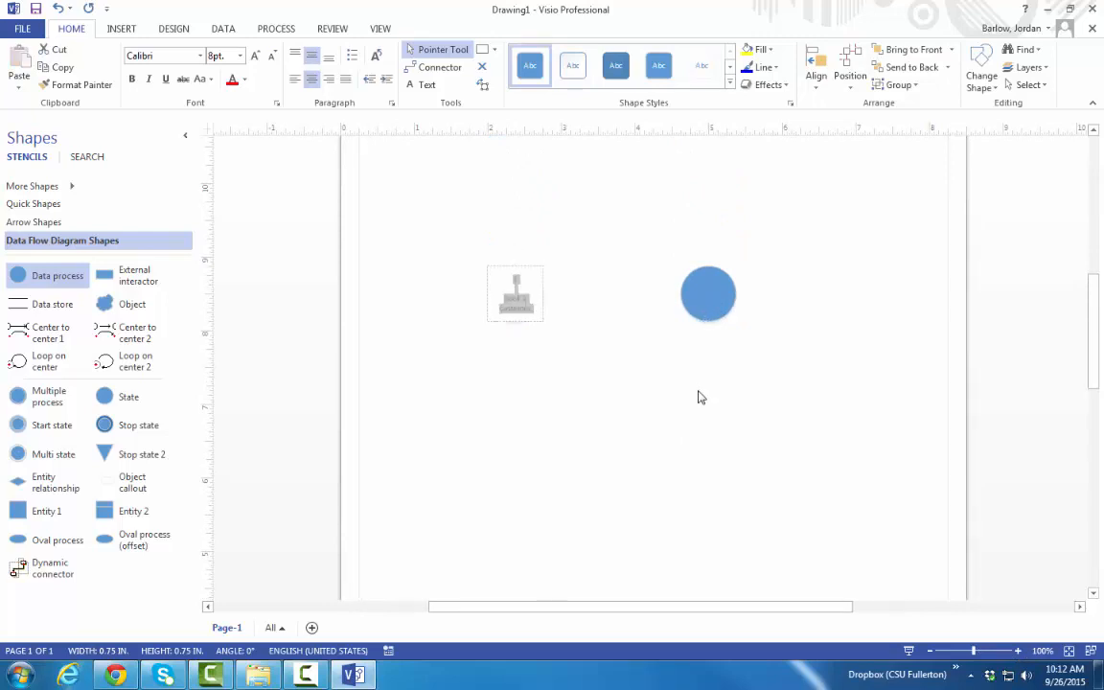
key("ctrl+z")
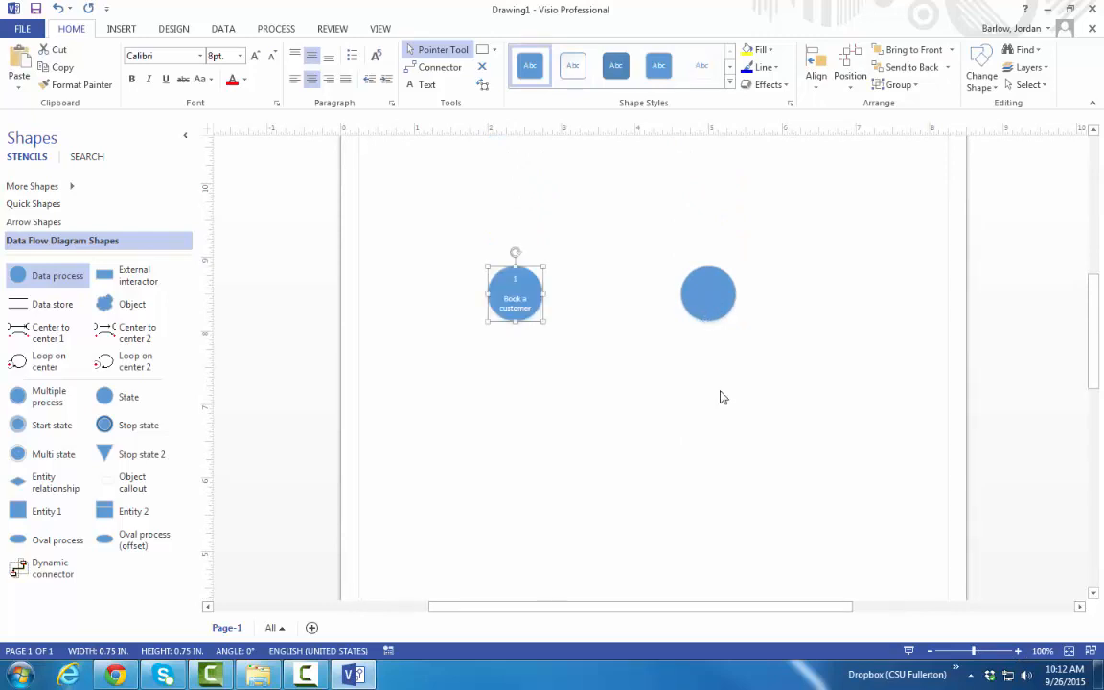
Move the blank process circle horizontally closer to the "Book a customer" circle.
left_click(666, 397)
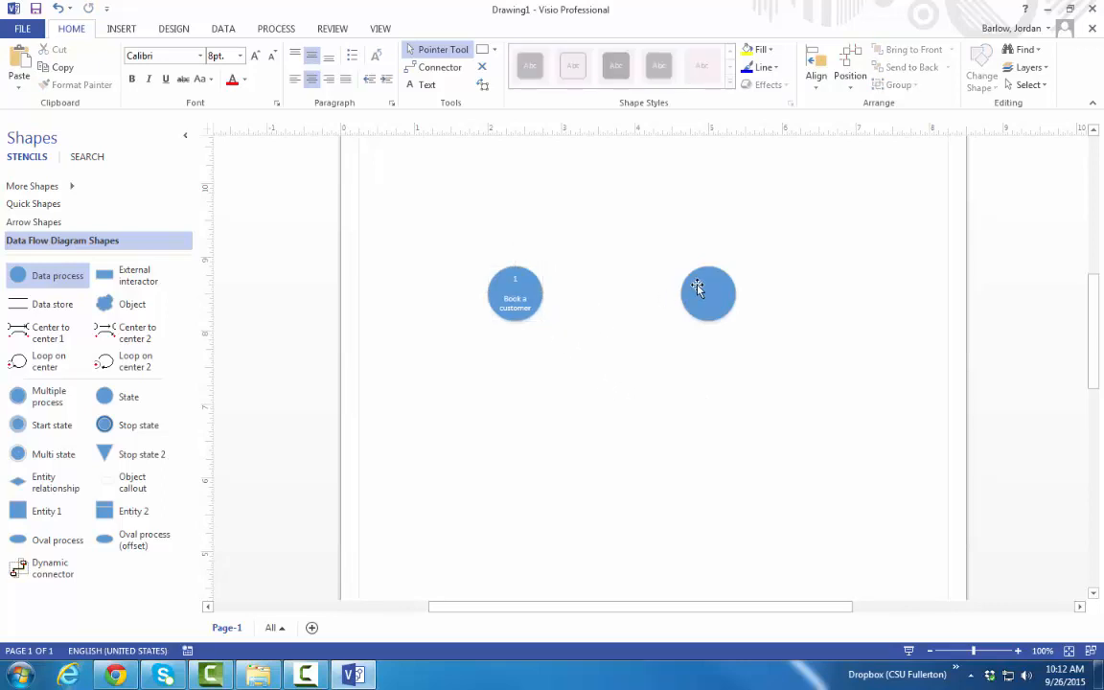
left_click_drag(708, 293, 652, 293)
left_click(593, 385)
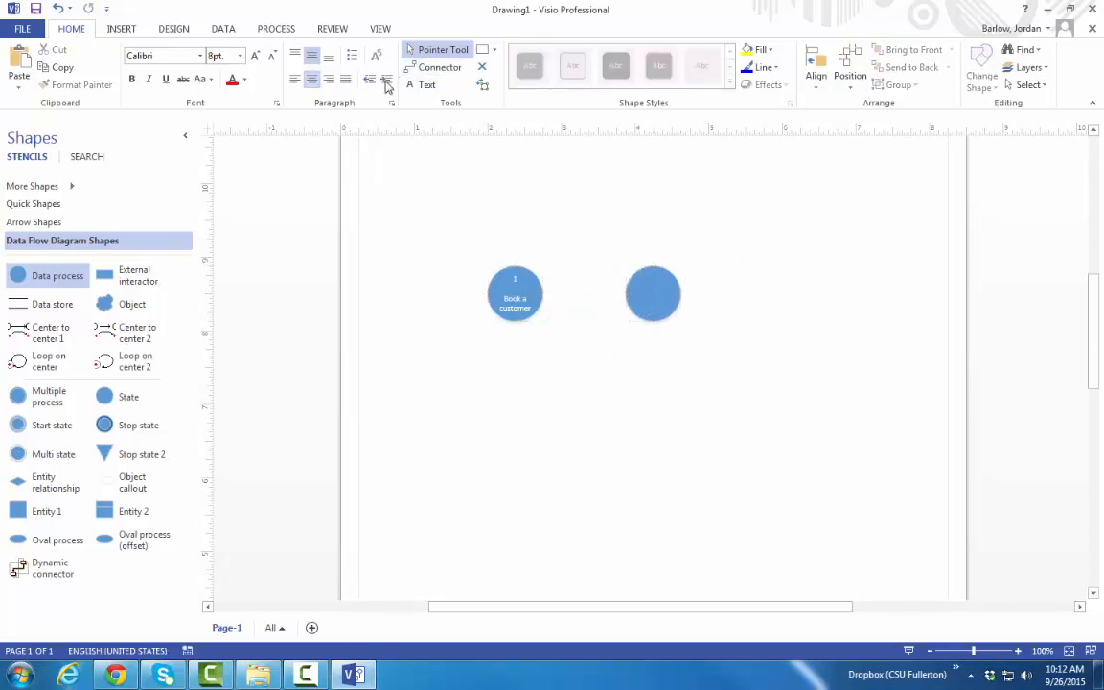
Draw a connector from the "Book a customer" circle to the blank circle and label it "Invoice".
left_click(440, 69)
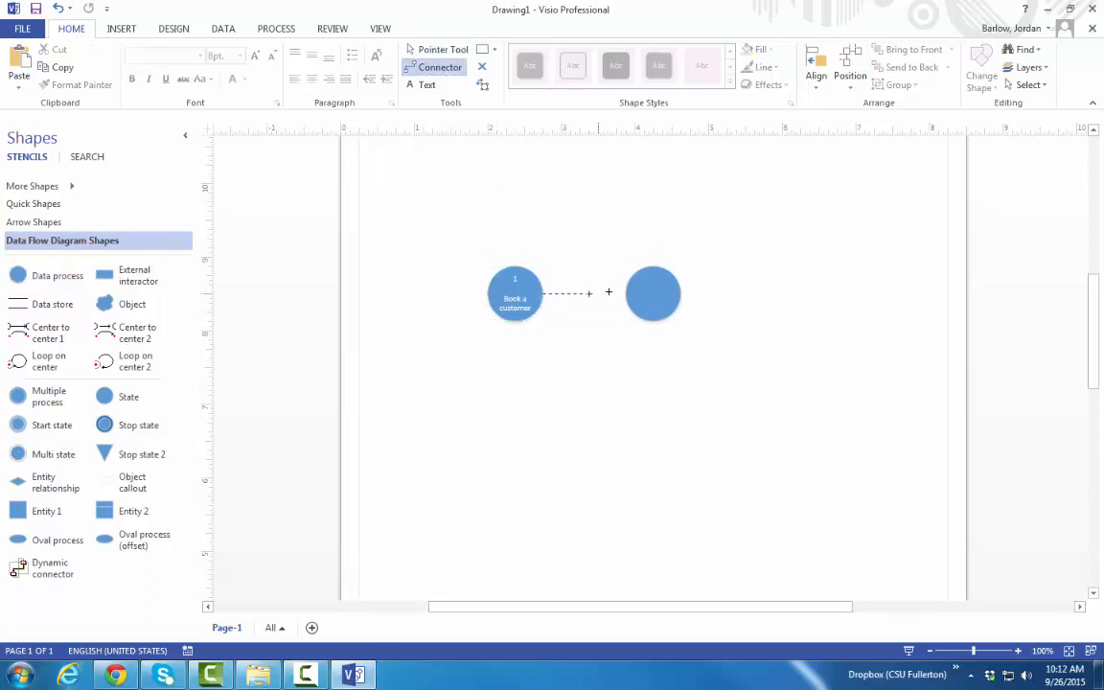
left_click_drag(609, 292, 626, 294)
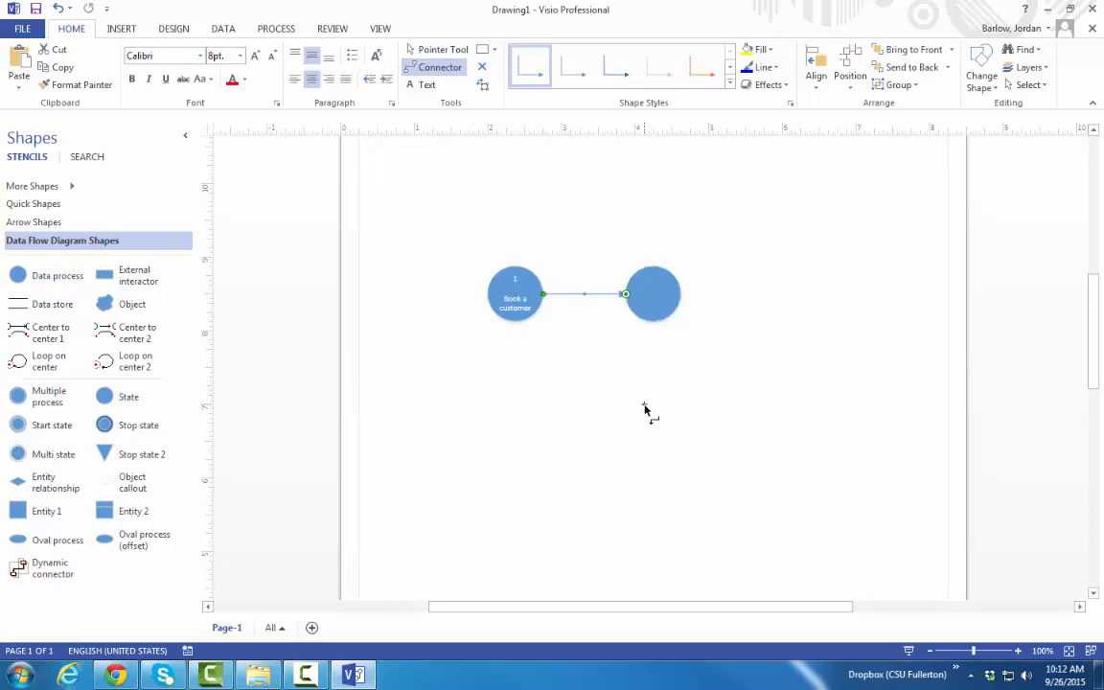
key("F2")
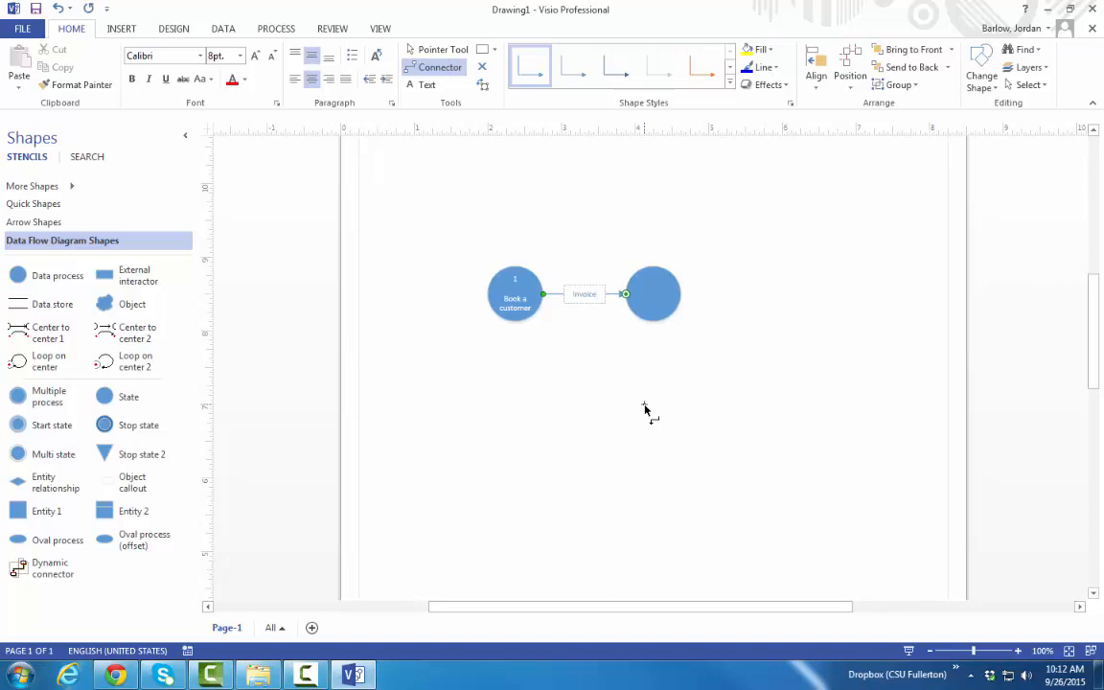
left_click(653, 386)
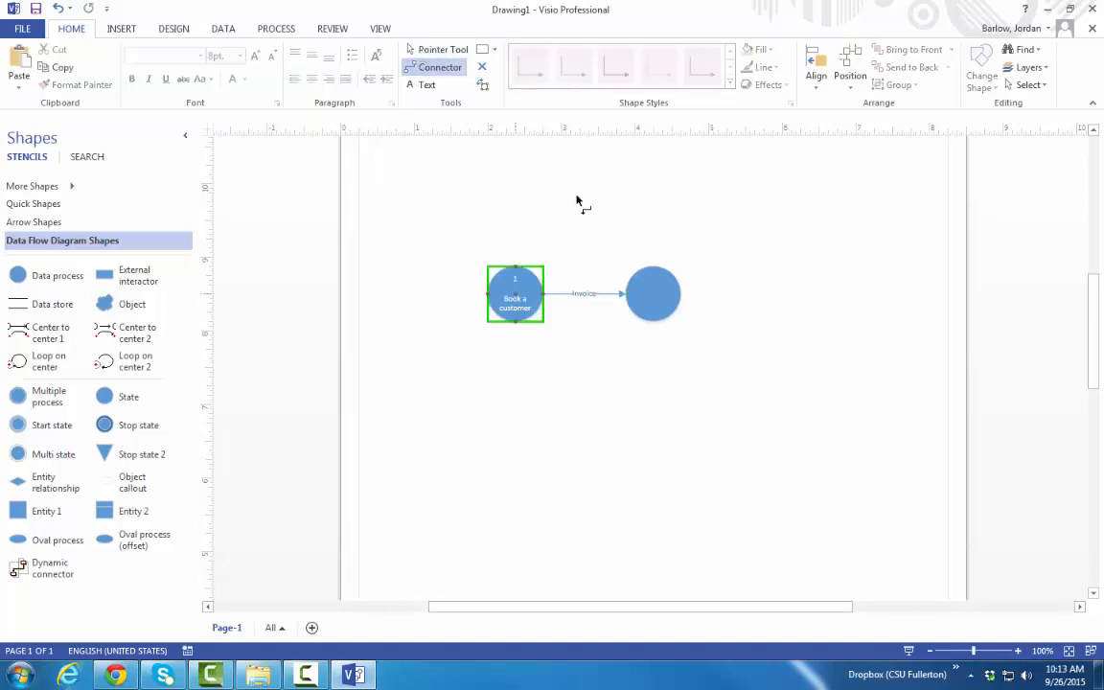
Move the two connected process circles farther apart, with "Book a customer" slightly lower than the blank circle.
left_click(439, 50)
left_click_drag(652, 280, 716, 307)
left_click_drag(488, 330, 433, 385)
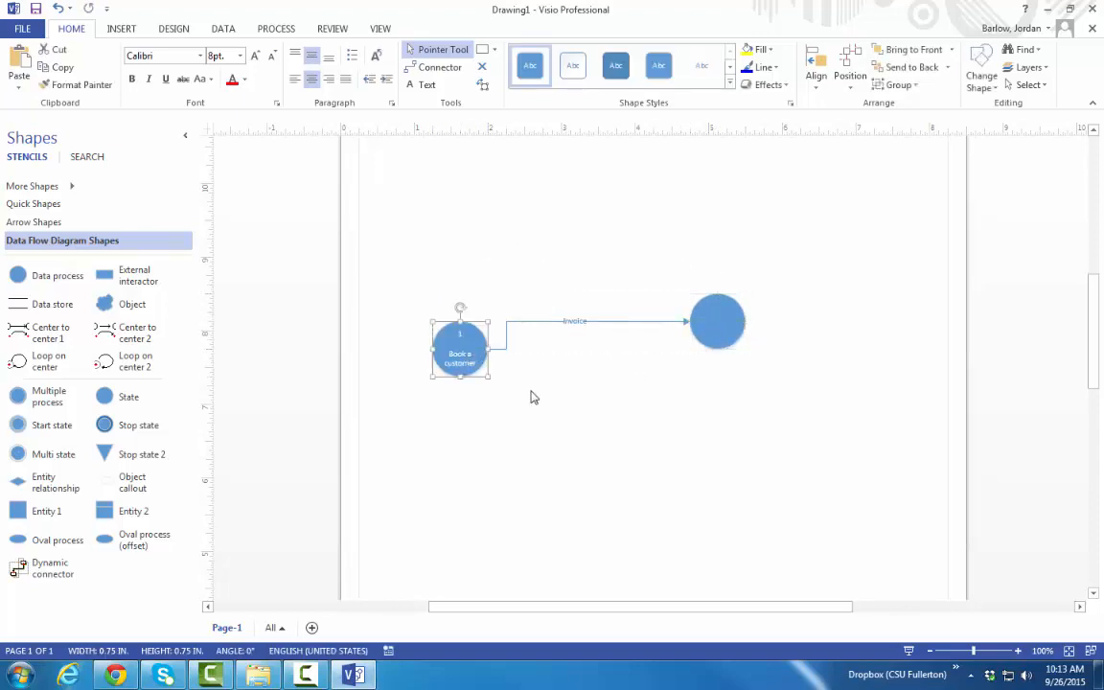
Try straight, curved and right-angle routing on the "Invoice" connector, ending with a straight connector.
right_click(615, 325)
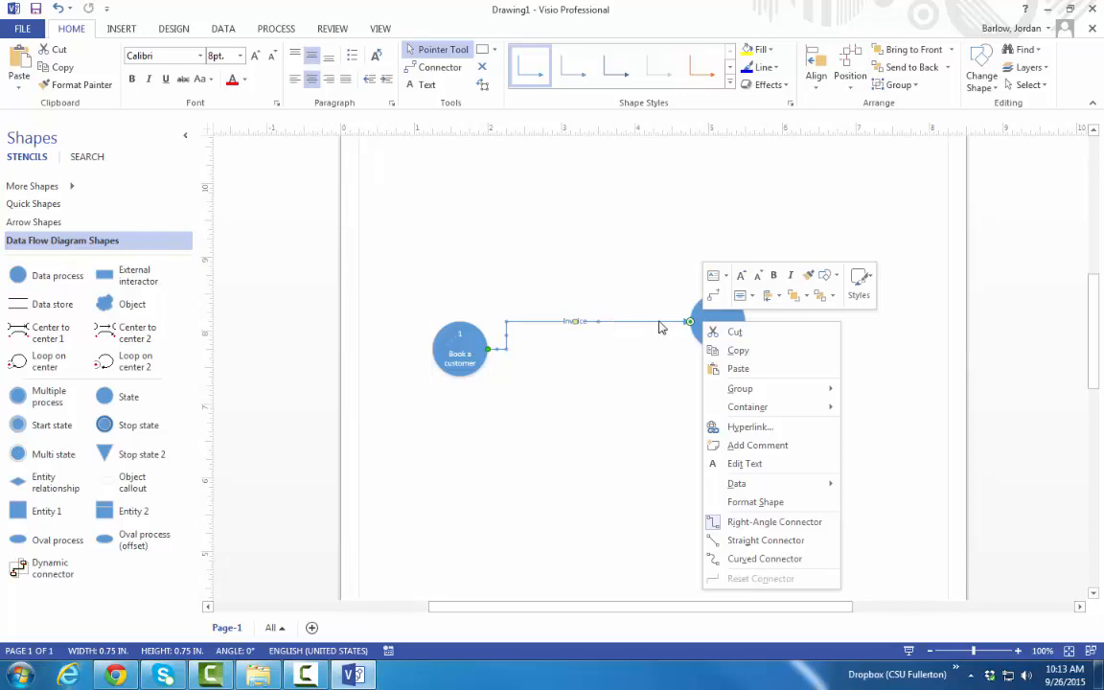
left_click(765, 541)
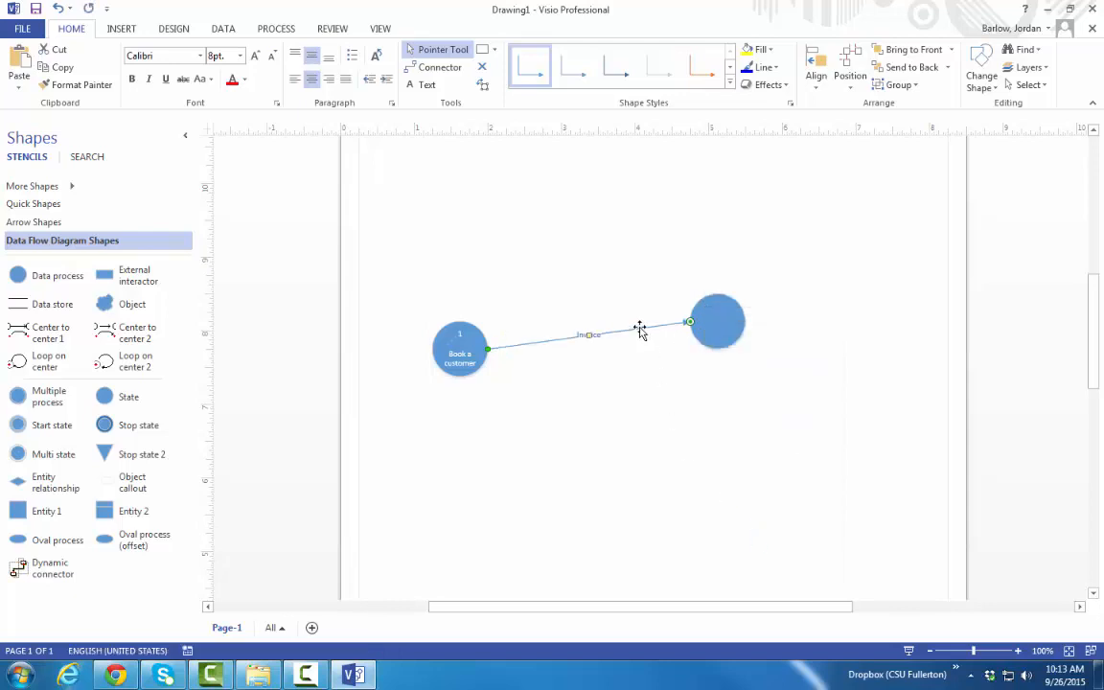
right_click(638, 328)
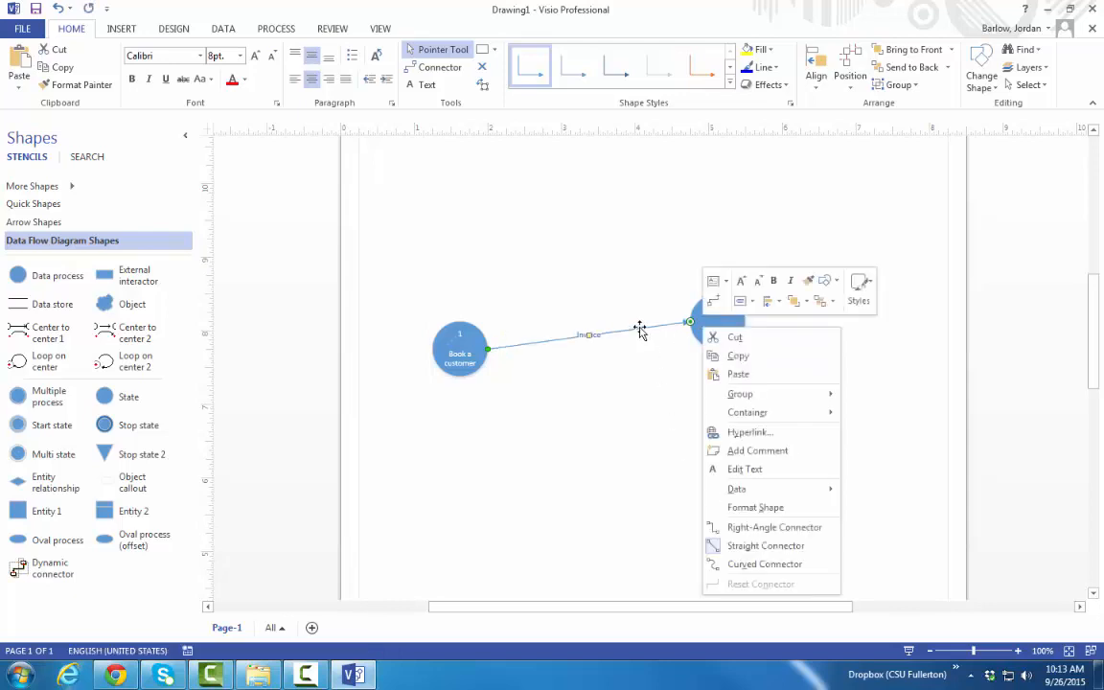
left_click(752, 565)
right_click(623, 320)
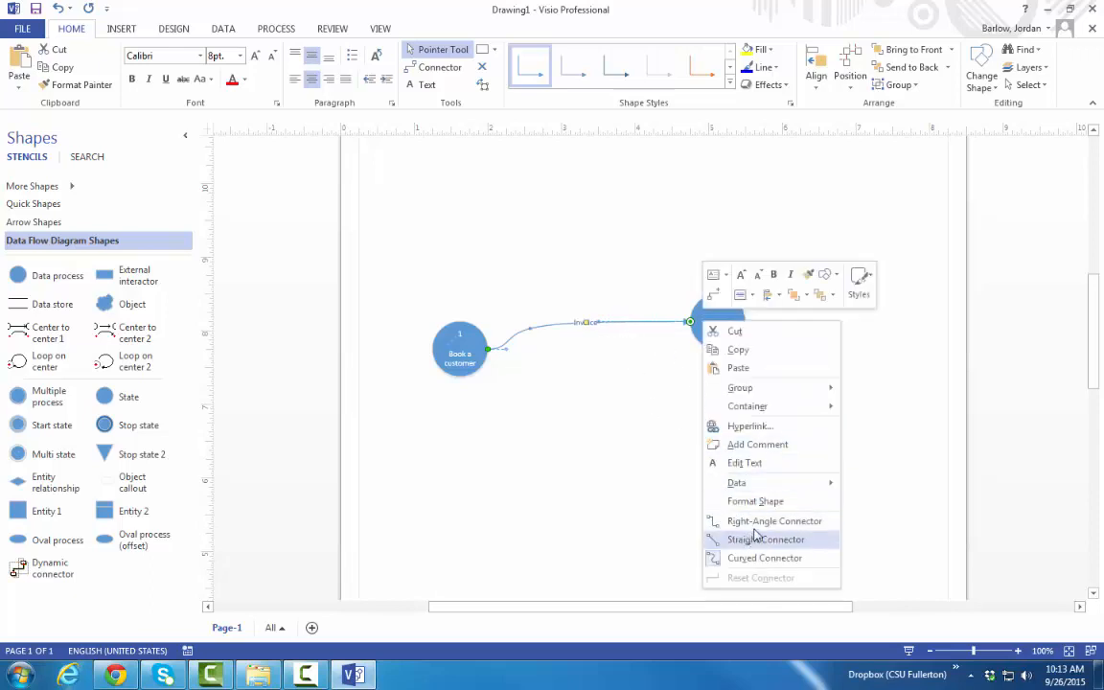
left_click(754, 521)
right_click(633, 322)
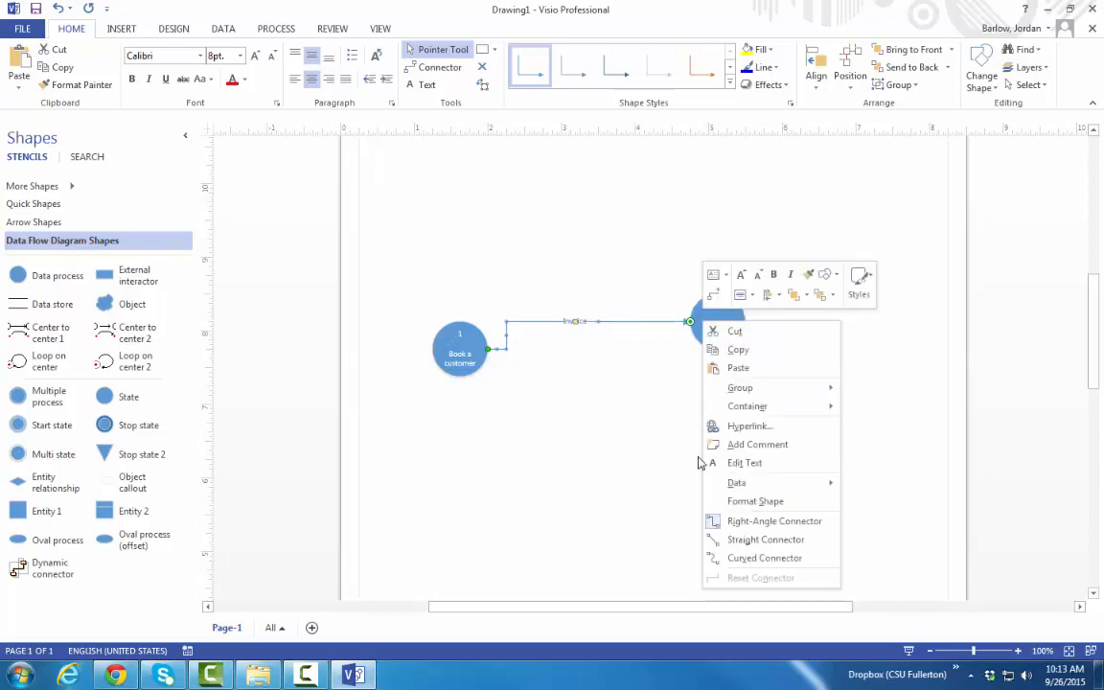
left_click(738, 539)
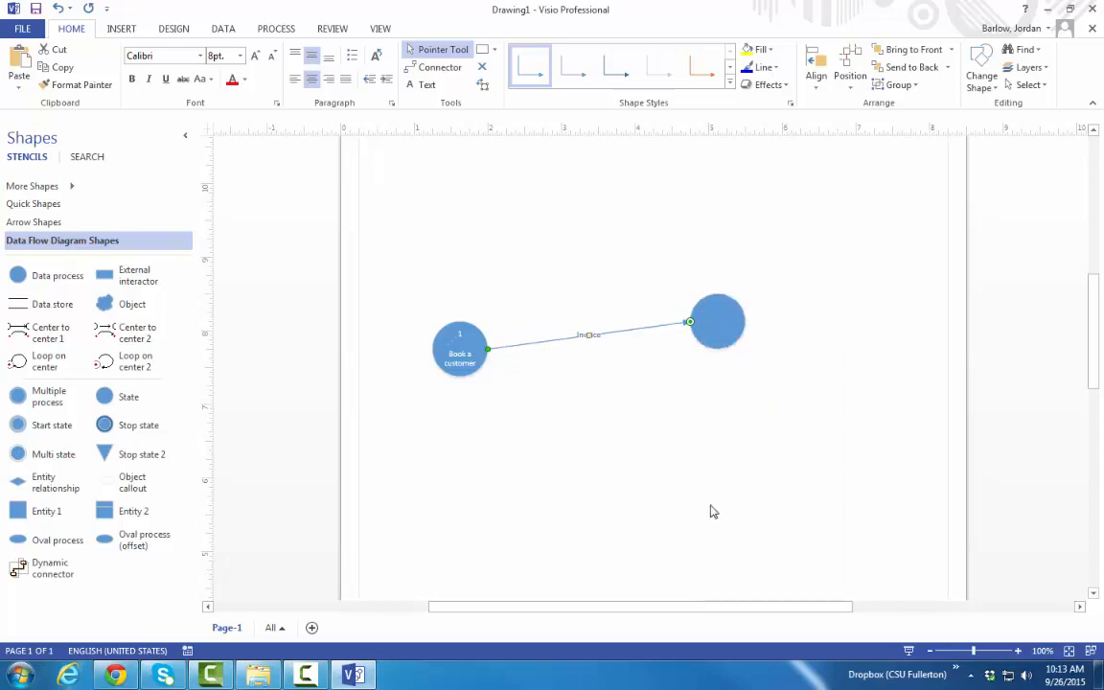
Open the formatting settings for the "Book a customer" circle and expand its fill and line options.
right_click(471, 343)
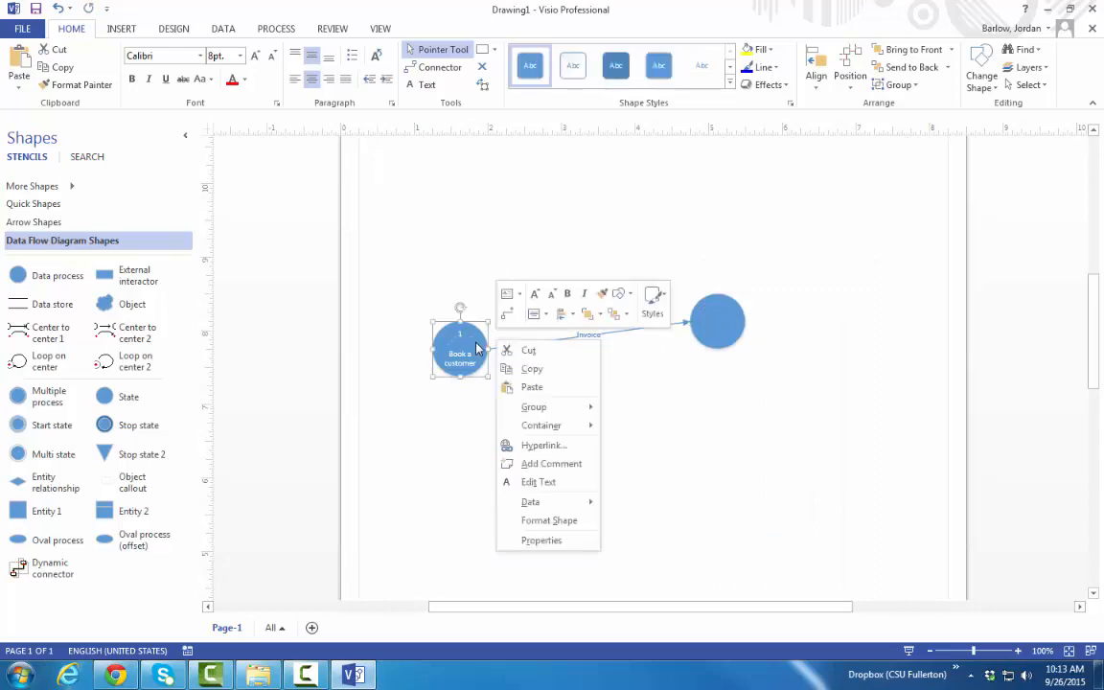
left_click(549, 521)
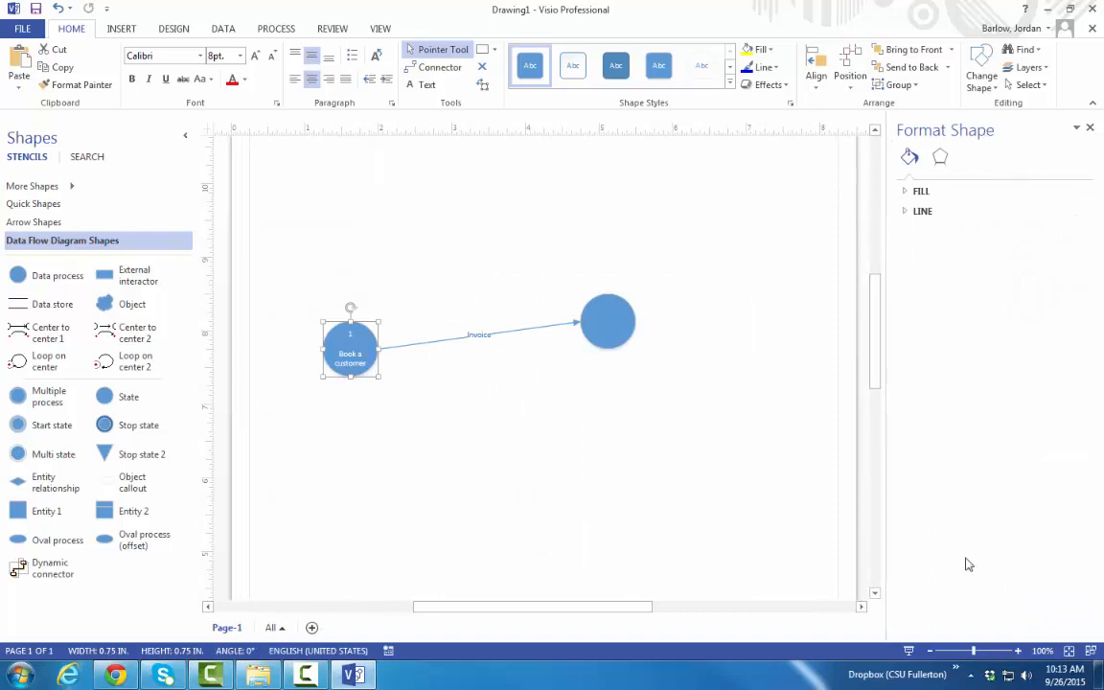
left_click(905, 193)
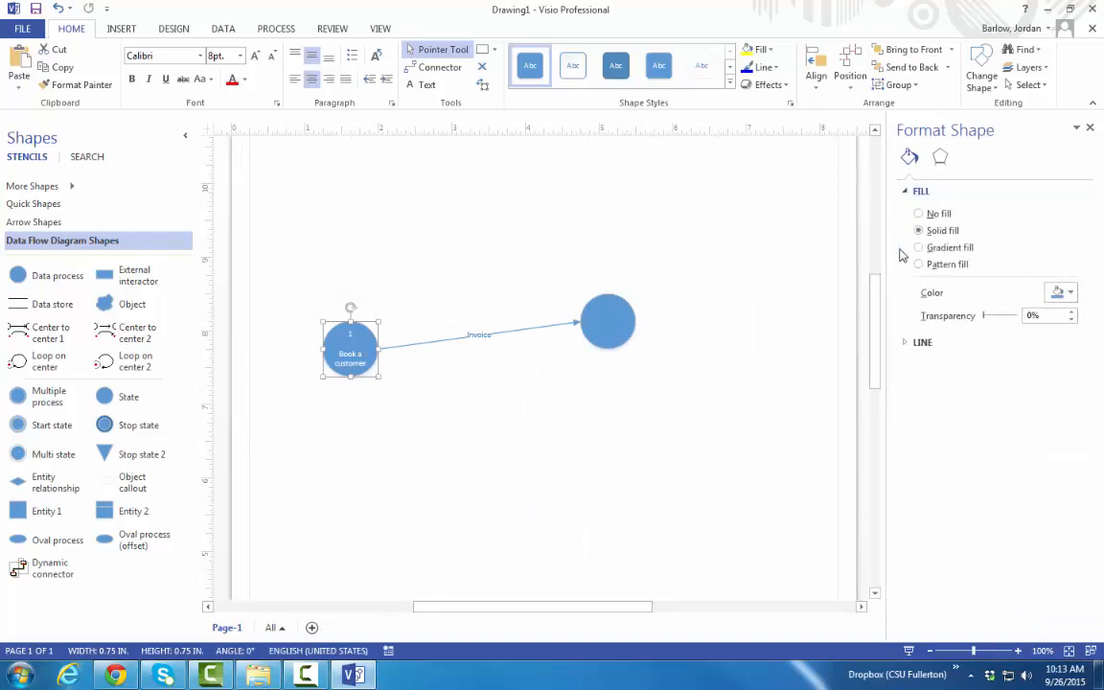
left_click(904, 343)
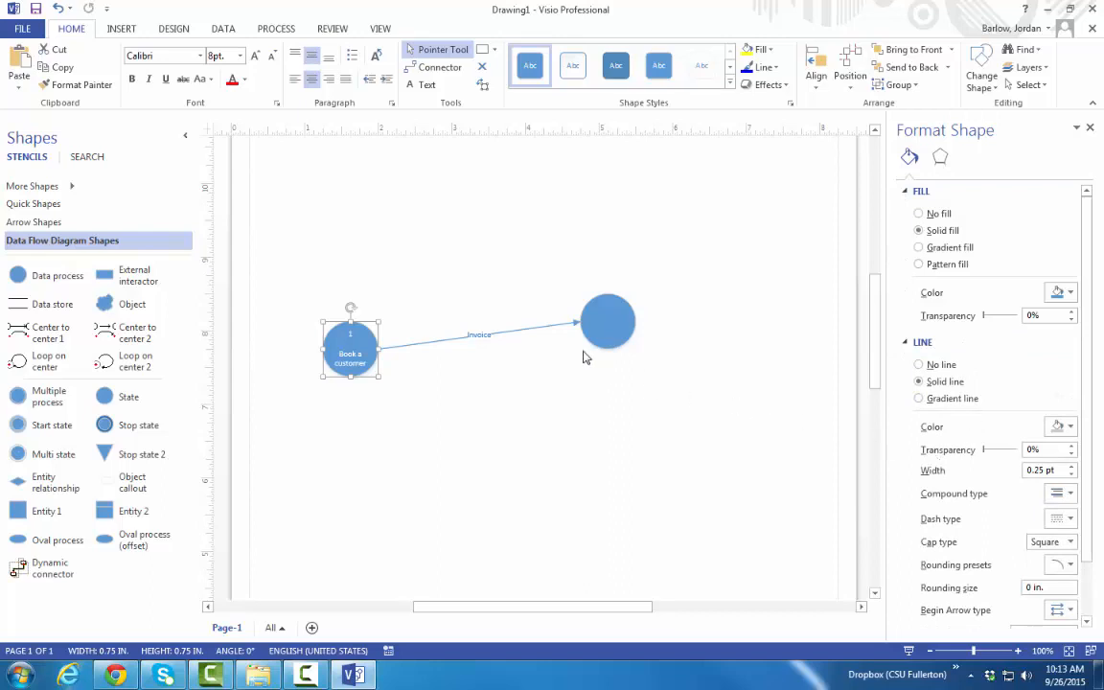
Reverse the "Invoice" connector's direction by setting its end arrow type to None and its begin arrow type to 02.
left_click(528, 331)
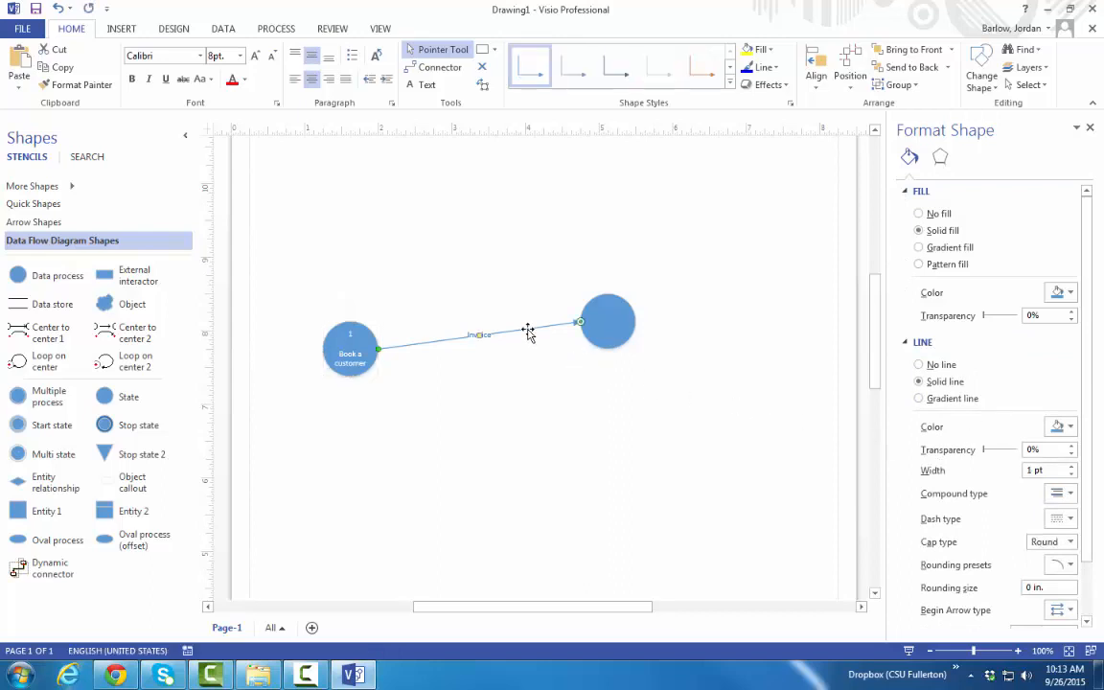
right_click(521, 331)
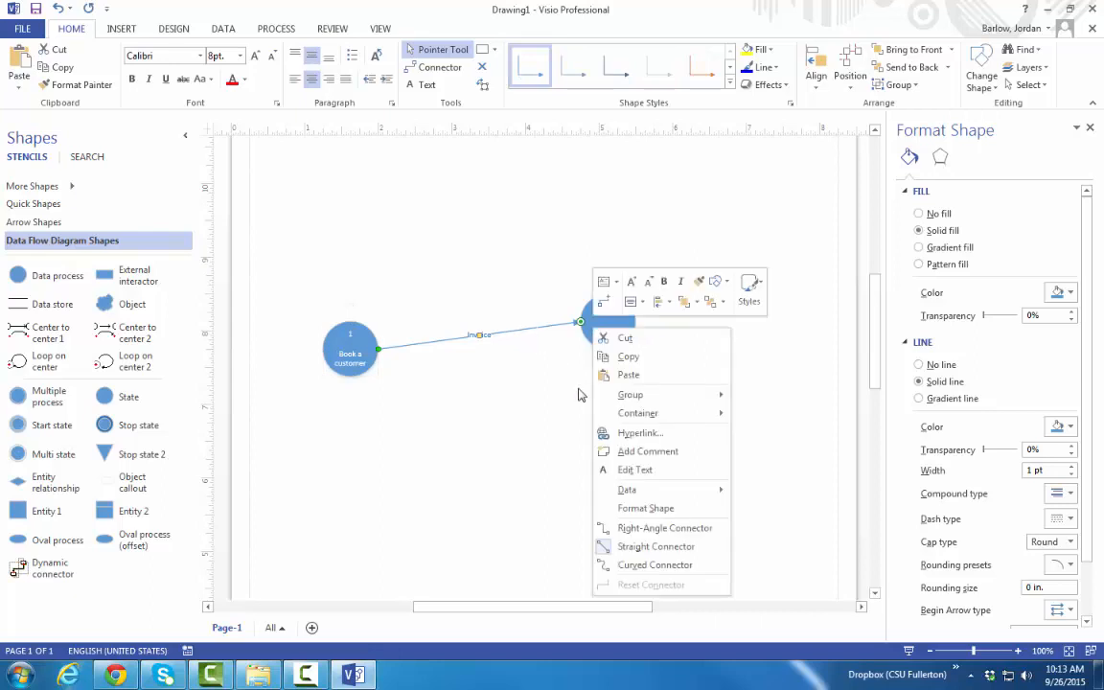
left_click(581, 461)
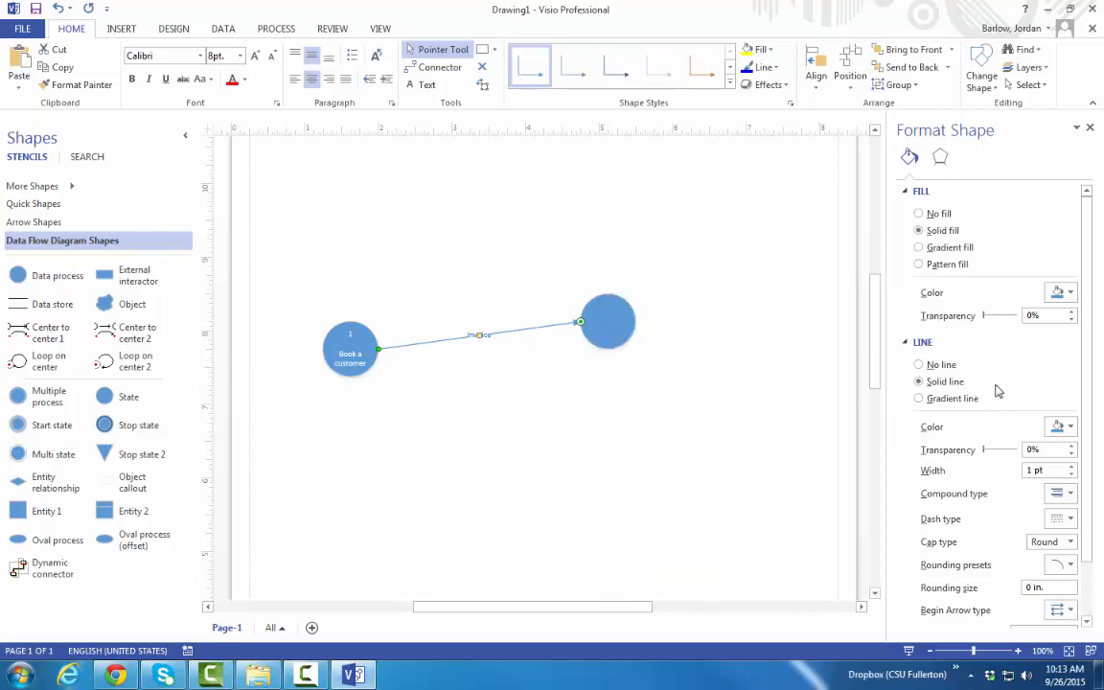
scroll(996, 389, "down", 2)
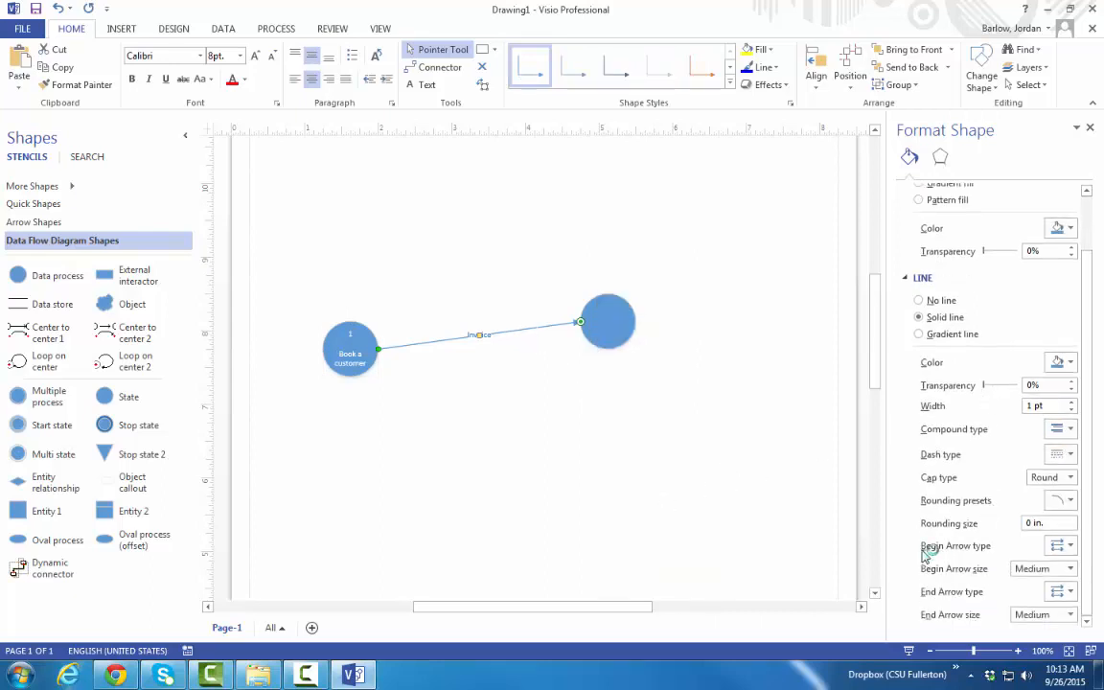
left_click(1066, 546)
left_click(1033, 390)
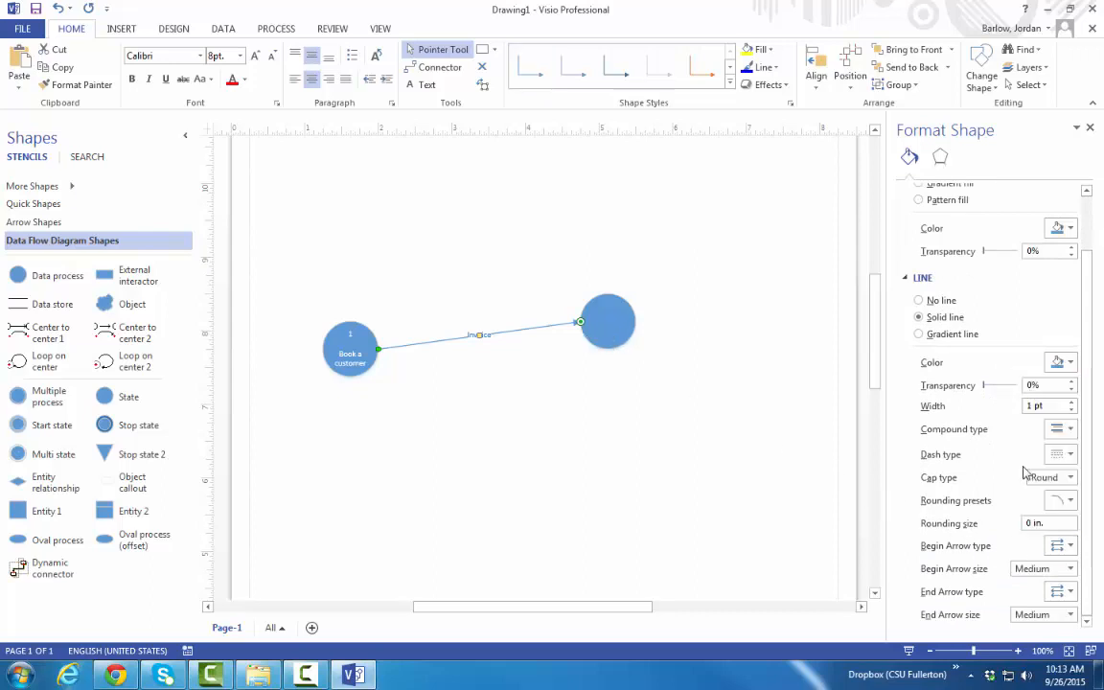
left_click(1070, 594)
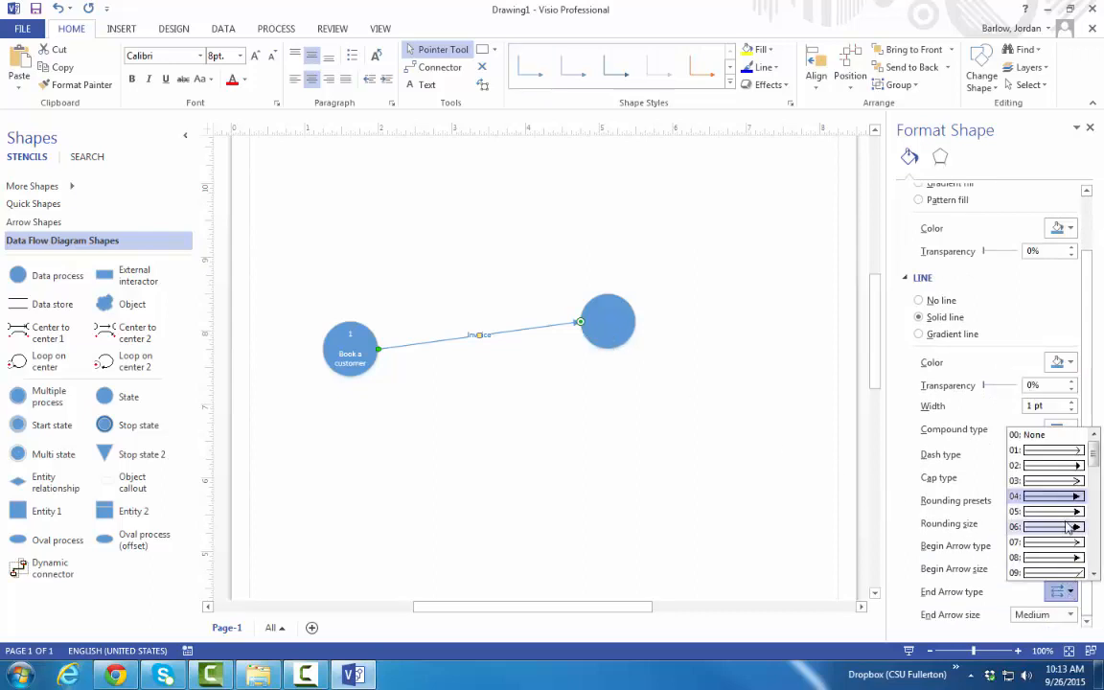
left_click(1056, 434)
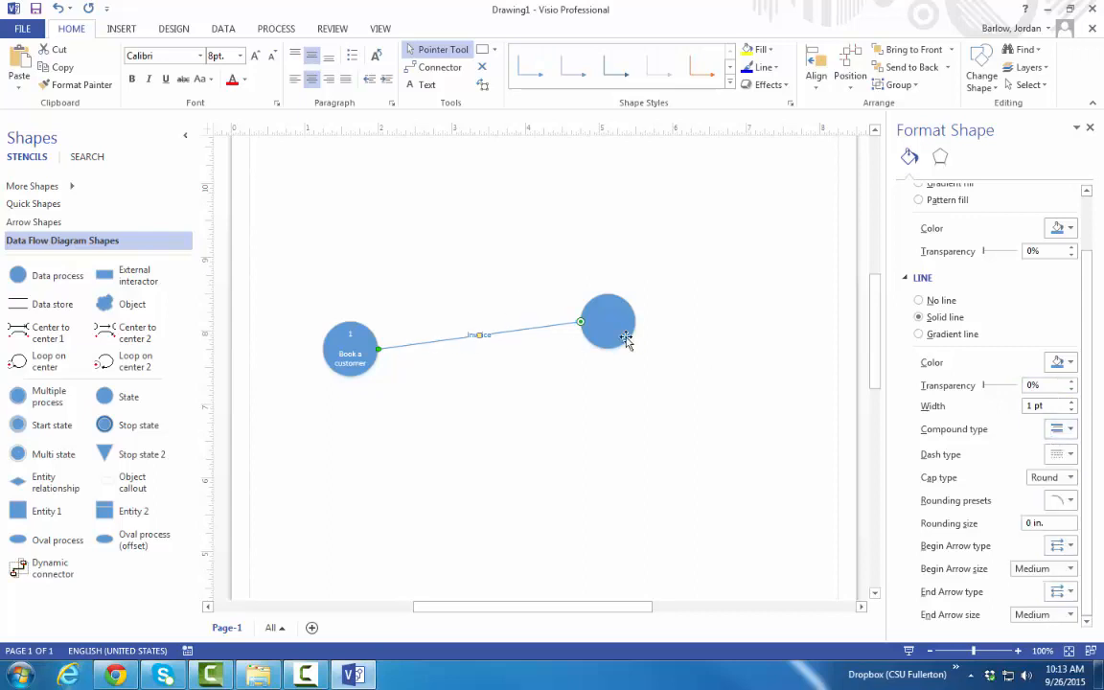
left_click(1069, 547)
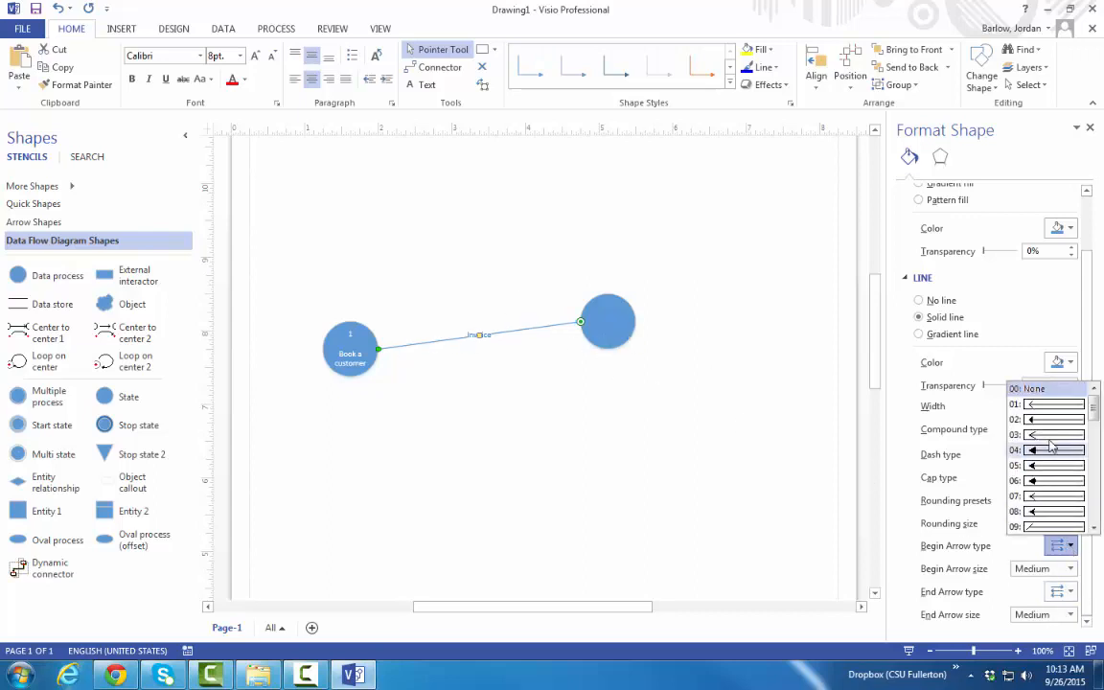
left_click(1033, 420)
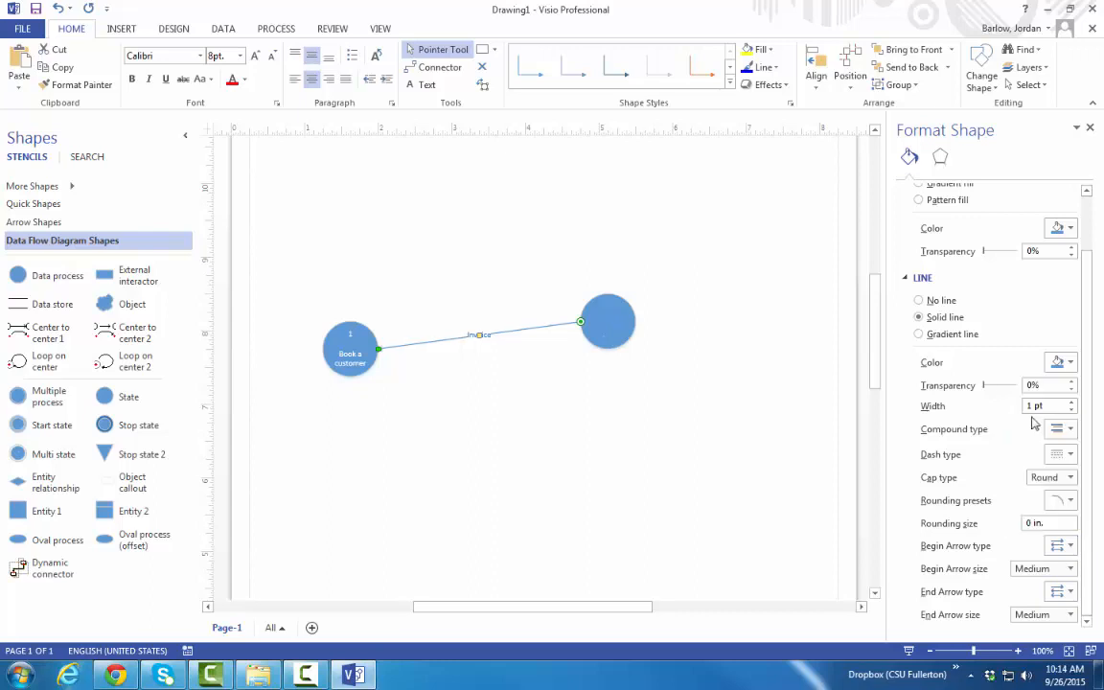
left_click(677, 450)
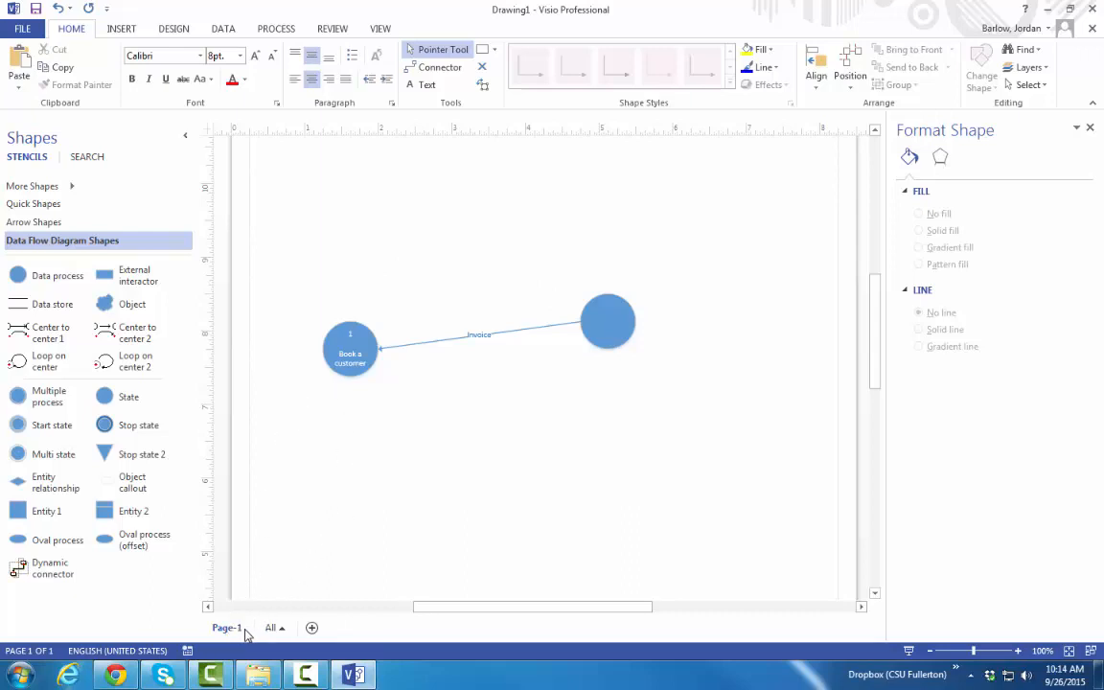
Add two new pages to the drawing and return to Page-1.
left_click(311, 627)
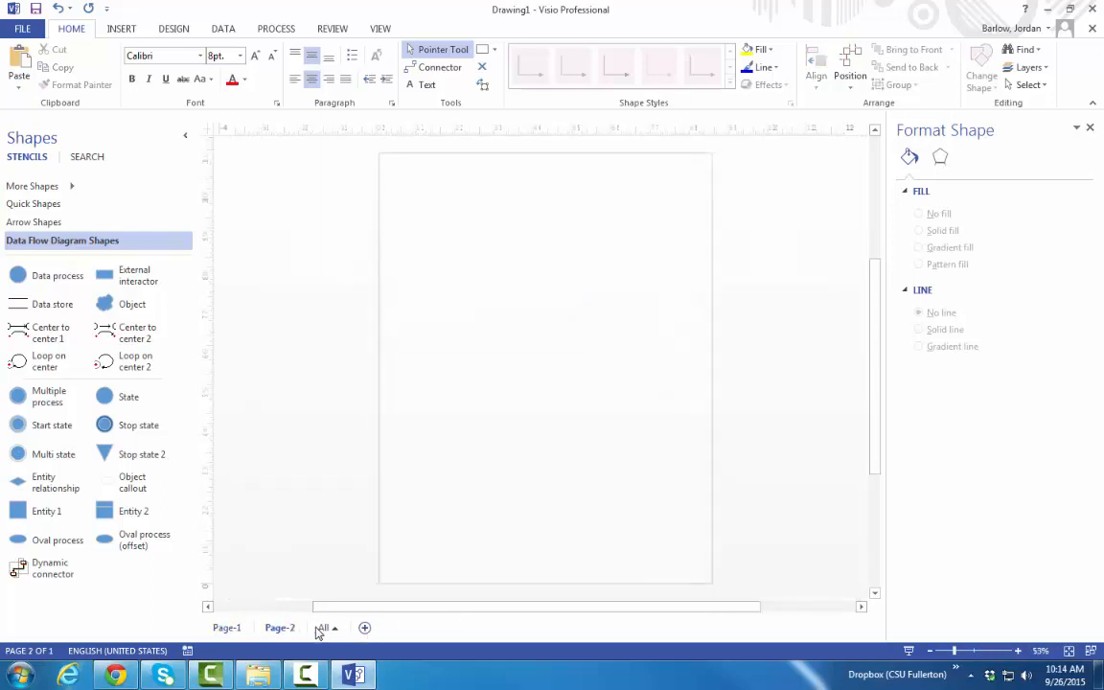
left_click(364, 628)
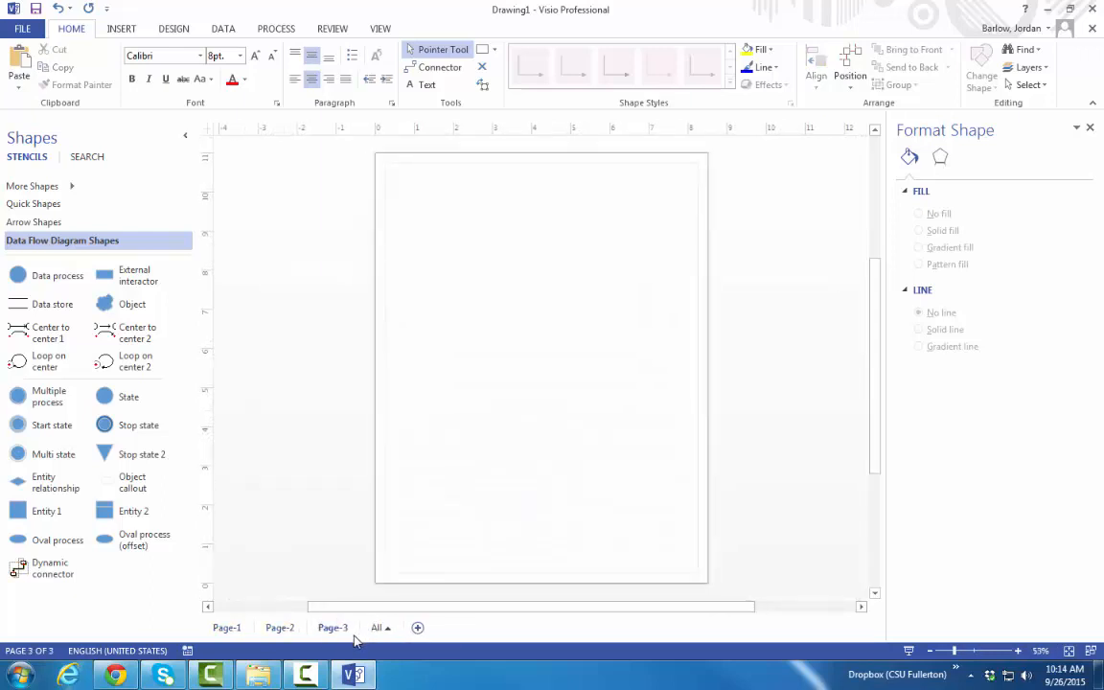
left_click(278, 629)
left_click(226, 628)
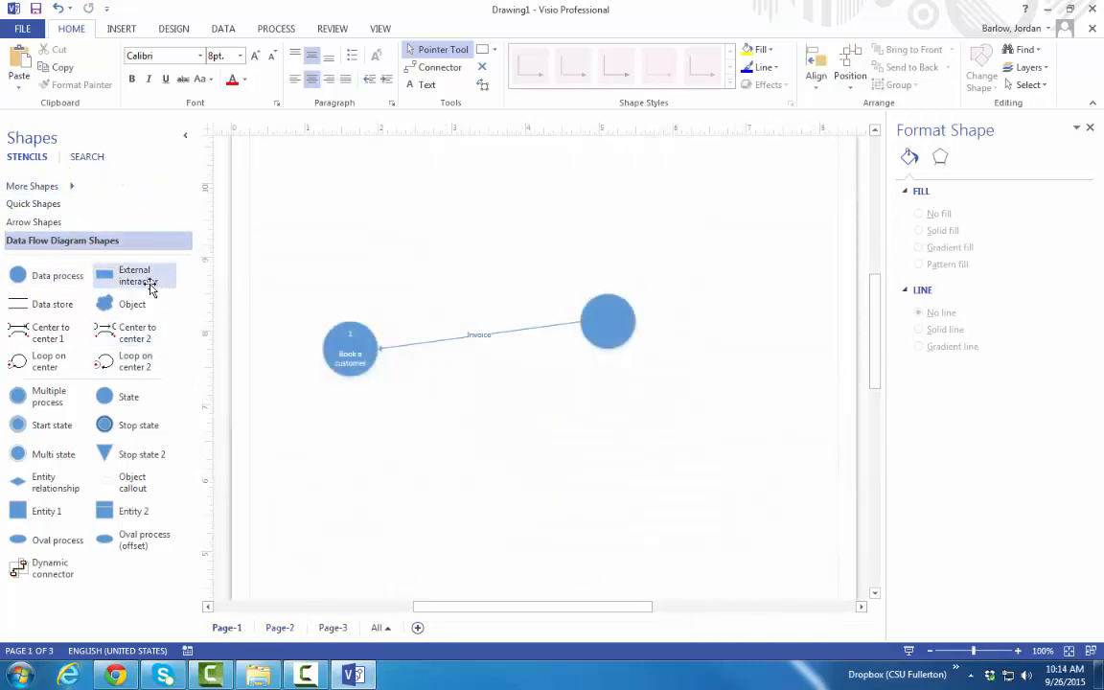
Add the Crow's Foot Database Notation stencil from the Software and Database shapes.
left_click(50, 189)
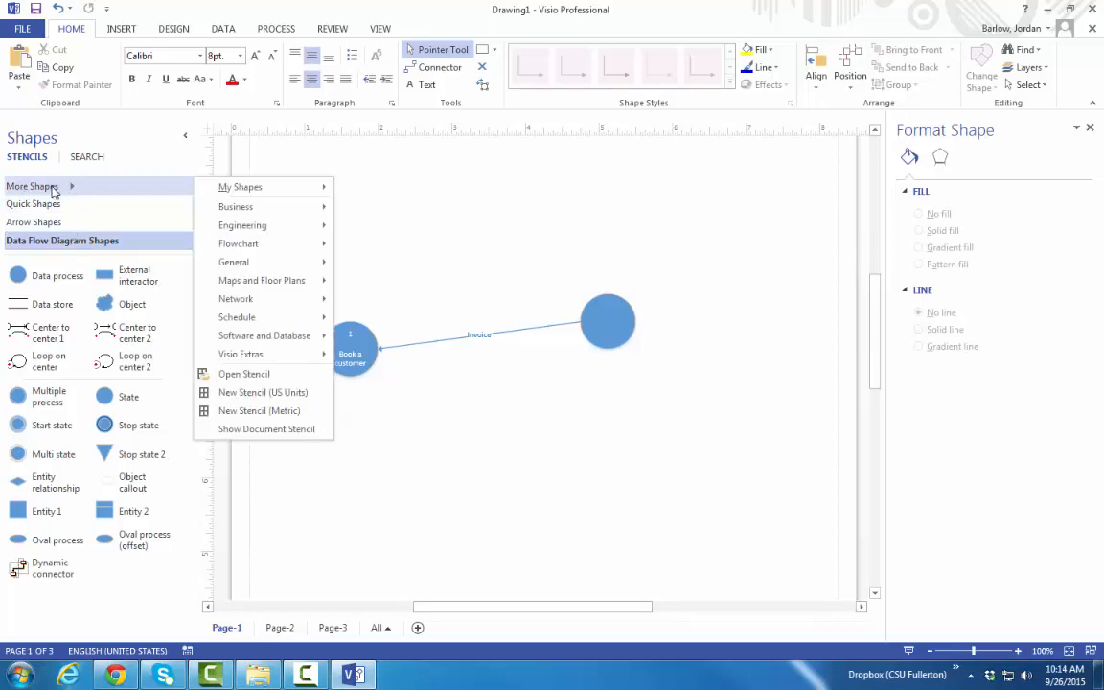
mouse_move(299, 337)
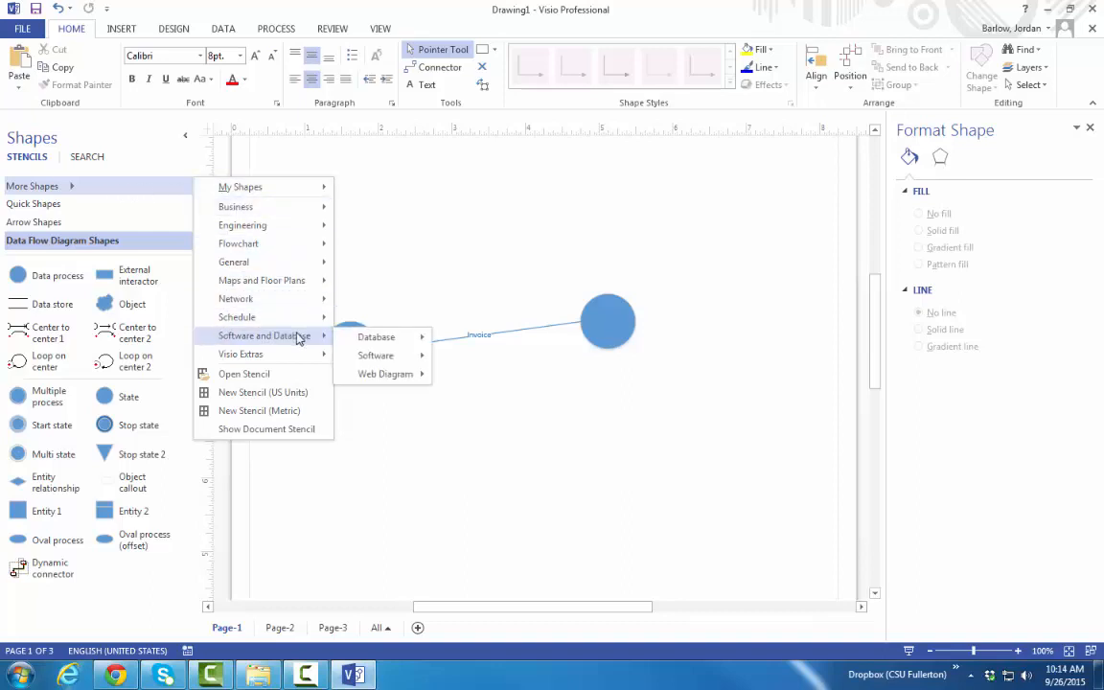
mouse_move(384, 344)
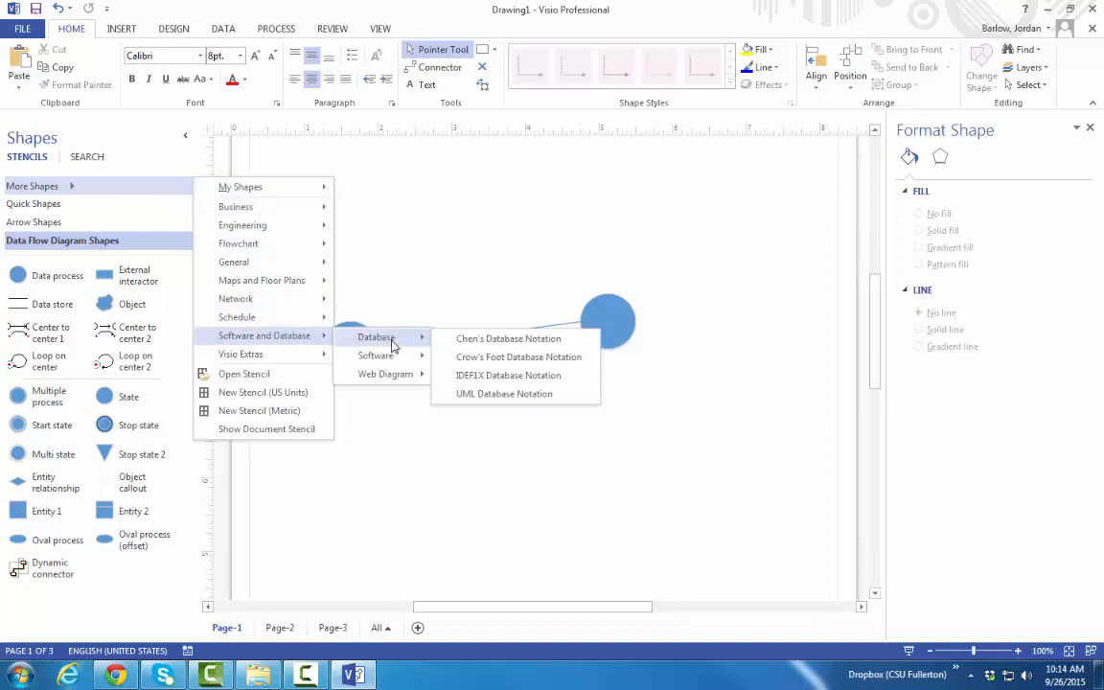
left_click(507, 360)
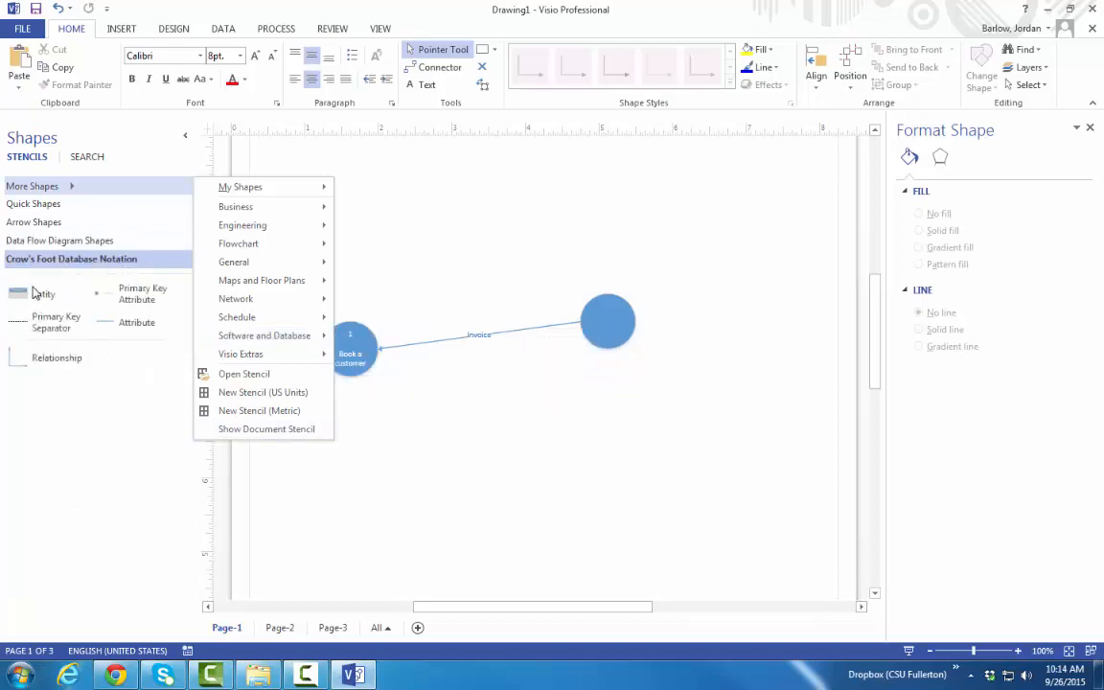
Place two Entity shapes side by side on the page above the process circles.
left_click(42, 299)
left_click_drag(42, 296, 436, 204)
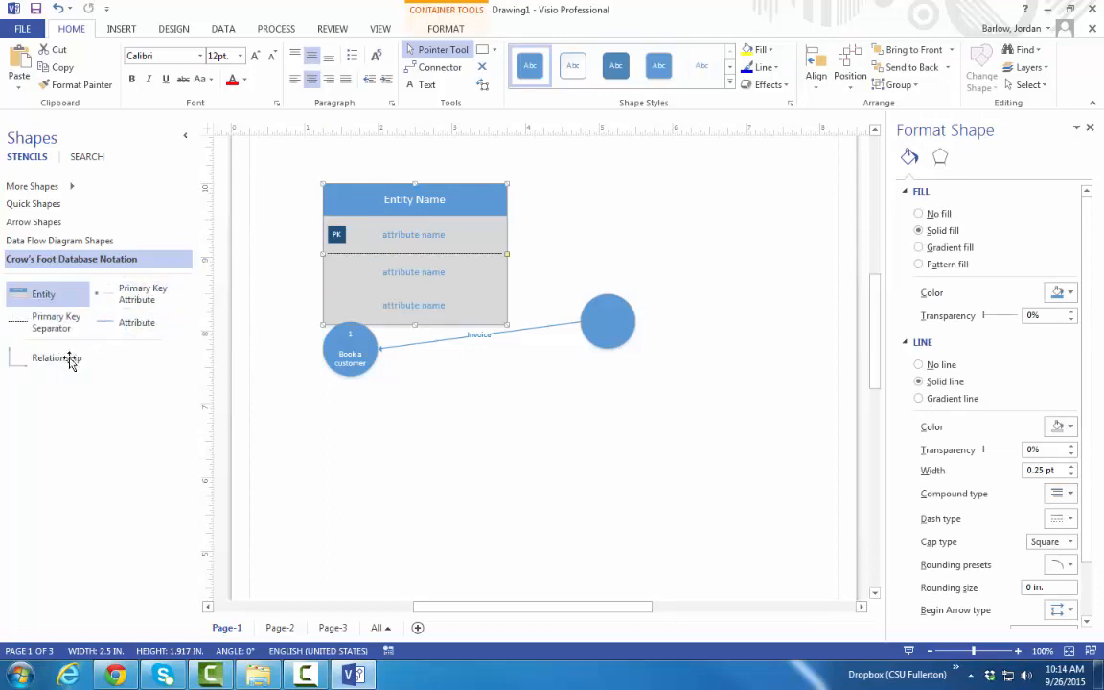
left_click_drag(43, 294, 675, 230)
Connect the two entities with a Relationship line, moving the second entity slightly farther from the first.
left_click_drag(60, 362, 510, 254)
left_click_drag(643, 203, 675, 202)
left_click_drag(599, 221, 633, 254)
left_click(552, 300)
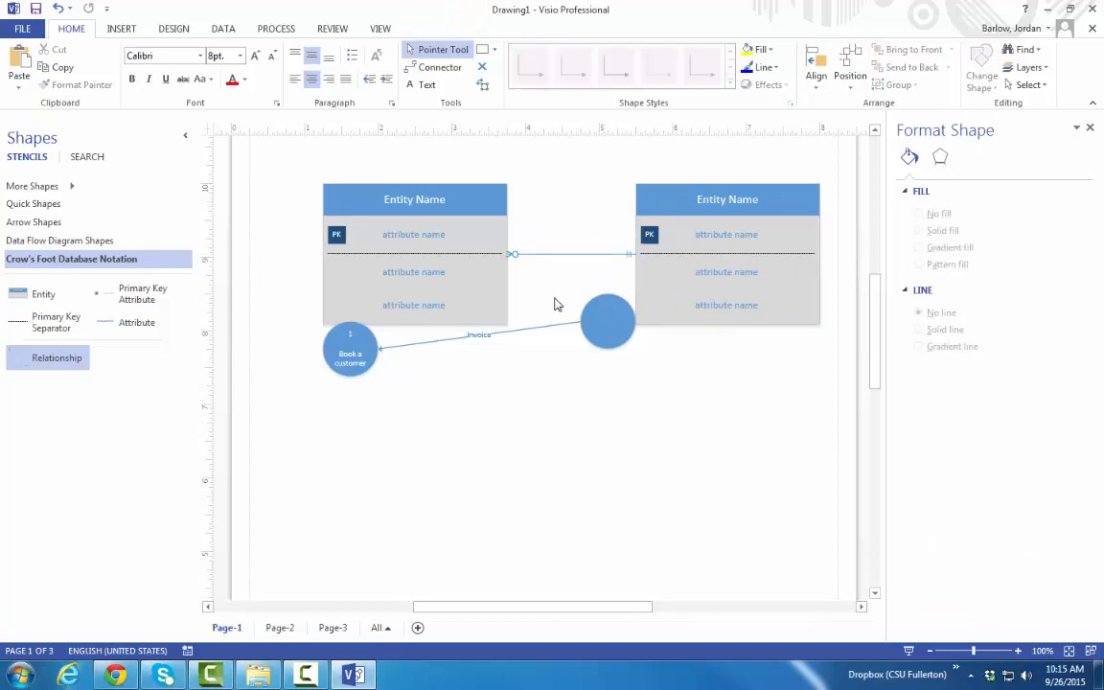
Set the relationship's begin symbol to "1 or more" and its end symbol to "Zero or 1".
right_click(543, 255)
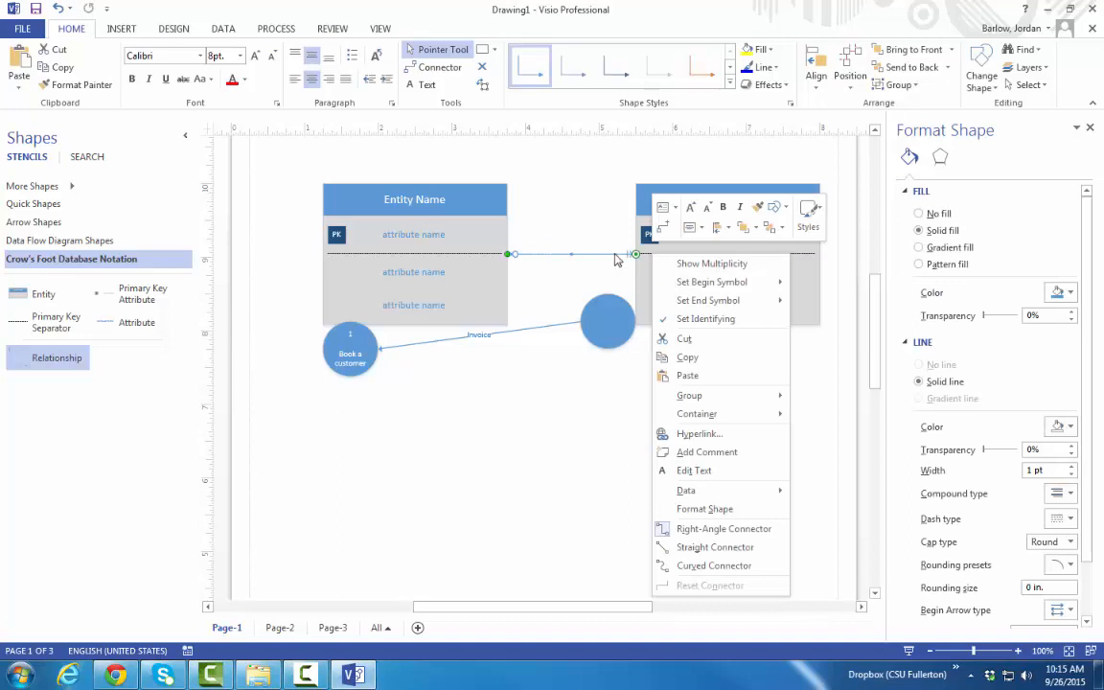
mouse_move(693, 289)
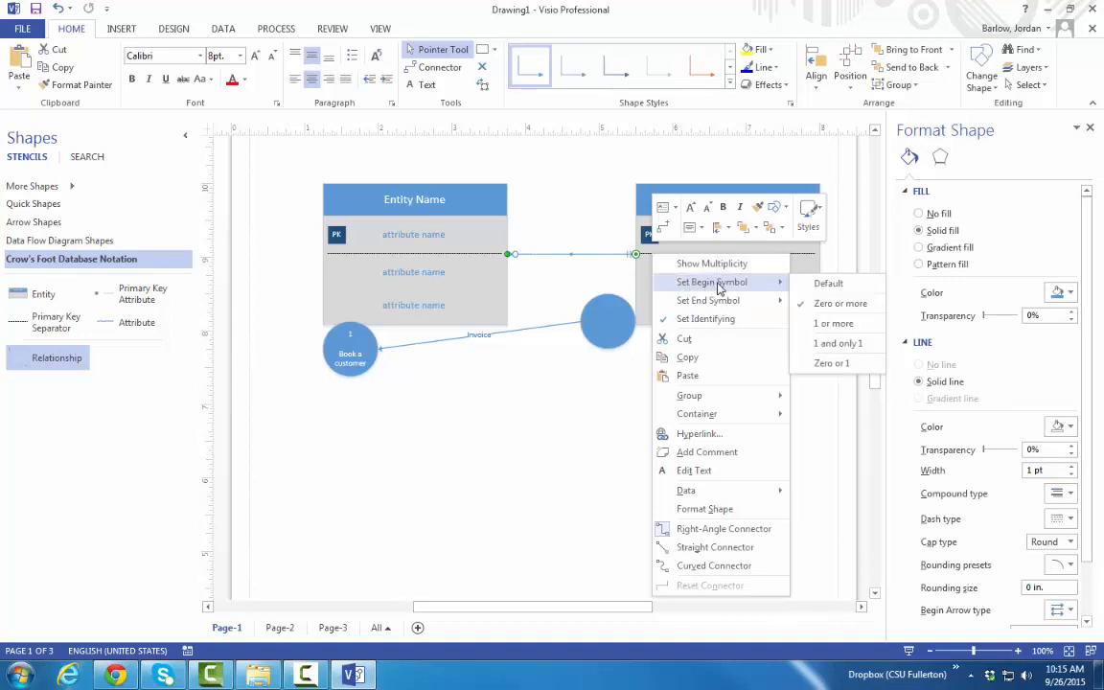
left_click(832, 323)
right_click(603, 259)
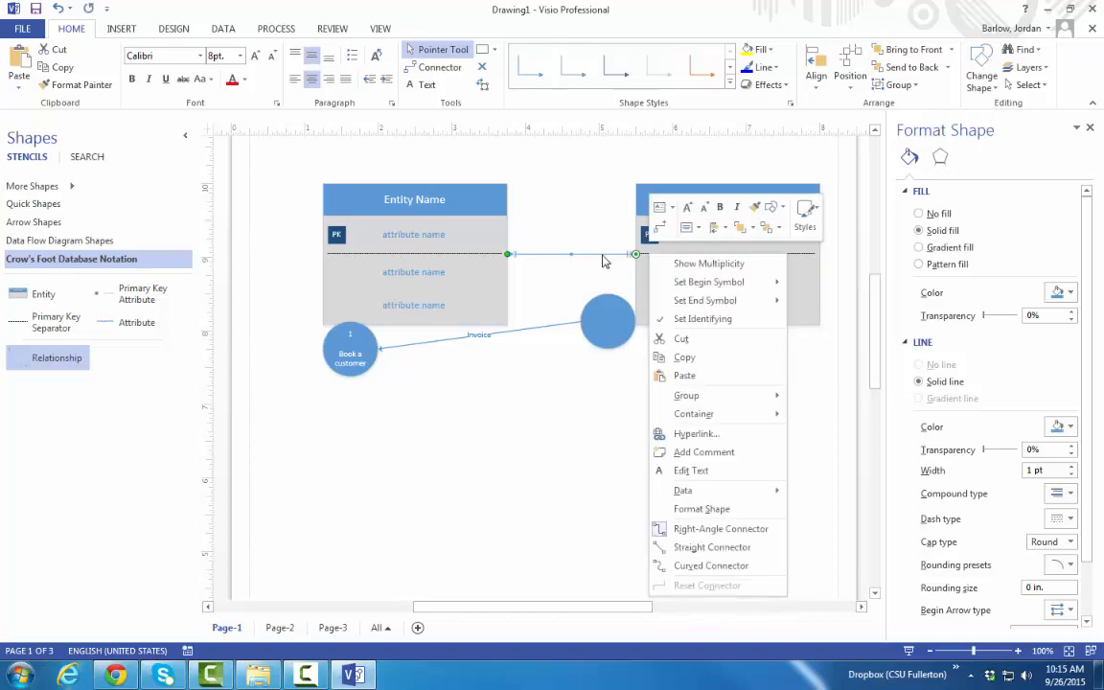
mouse_move(748, 306)
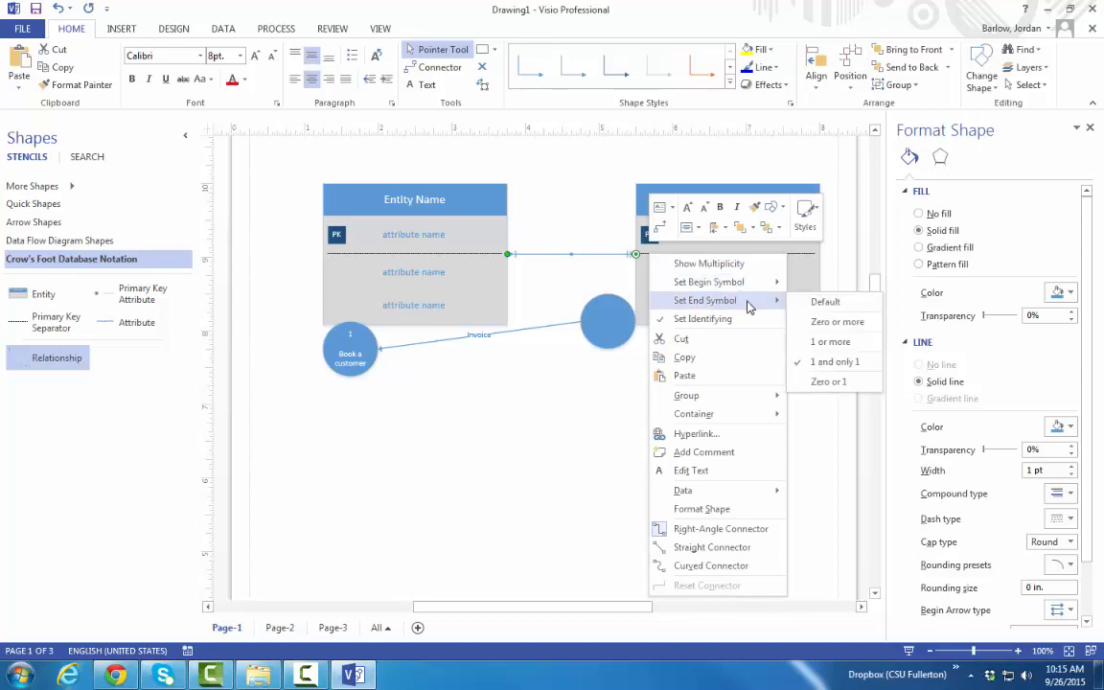
left_click(828, 382)
left_click(560, 226)
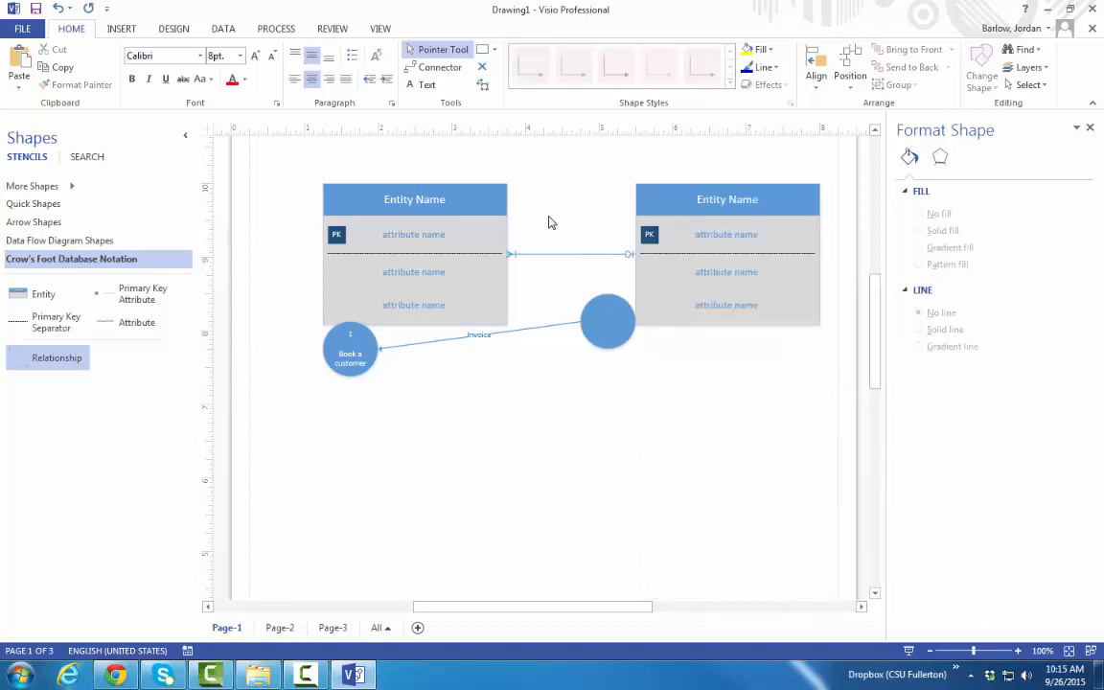
Examine the first entity's selectable parts, including the whole shape, its primary key row and its attribute rows.
left_click(414, 237)
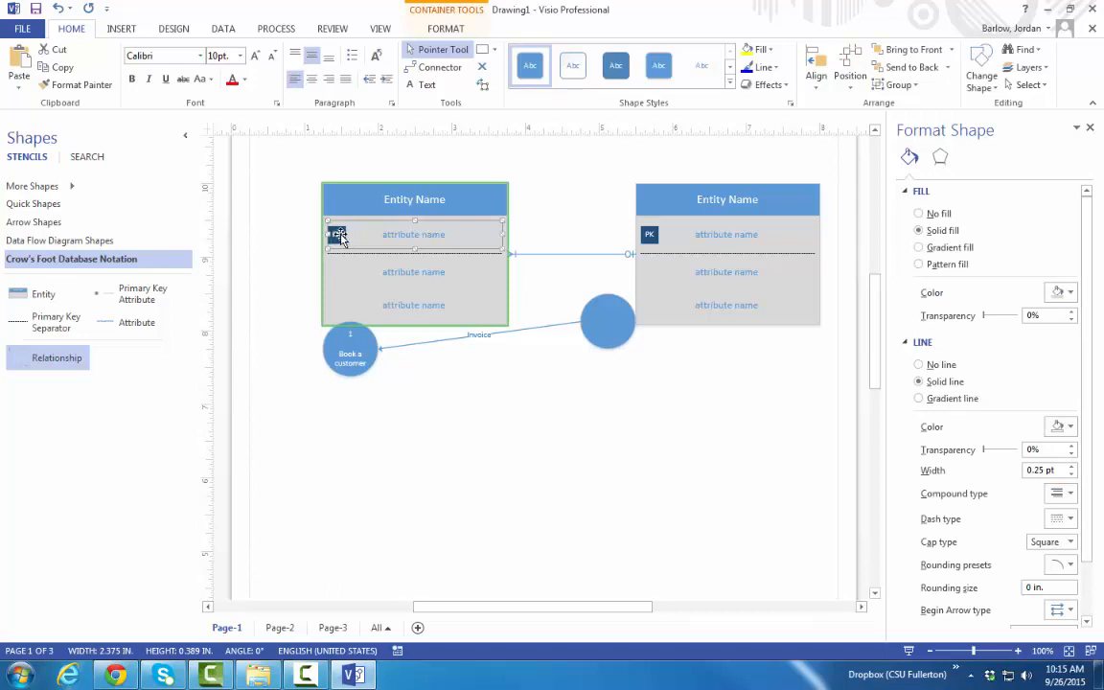
left_click(433, 201)
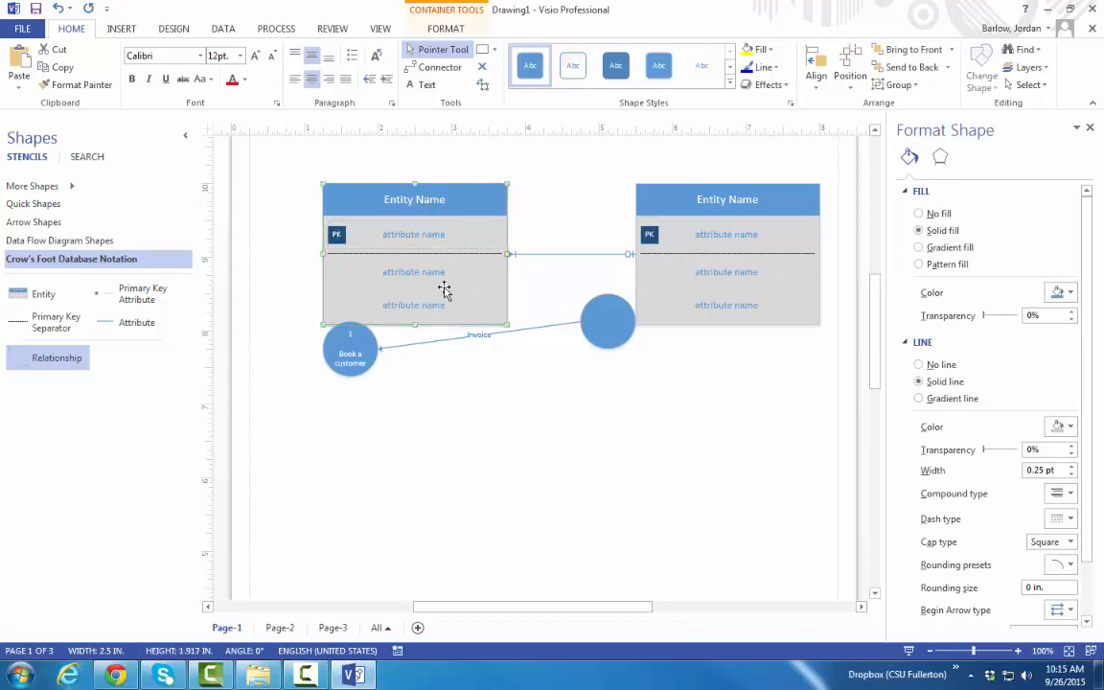
left_click(543, 207)
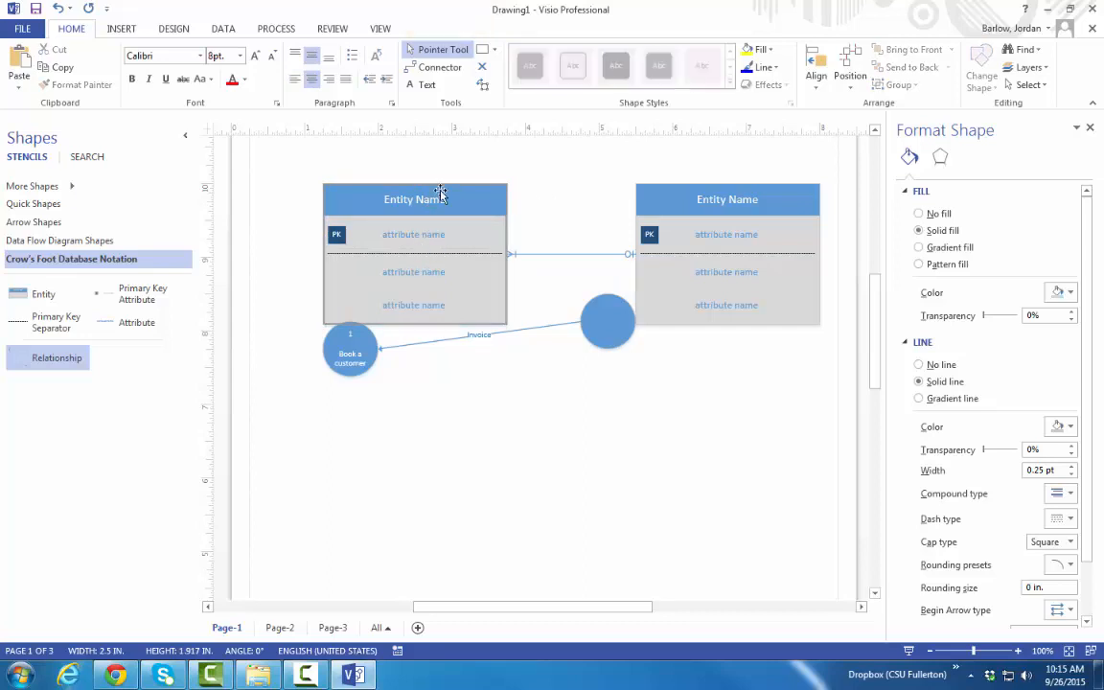
left_click(415, 203)
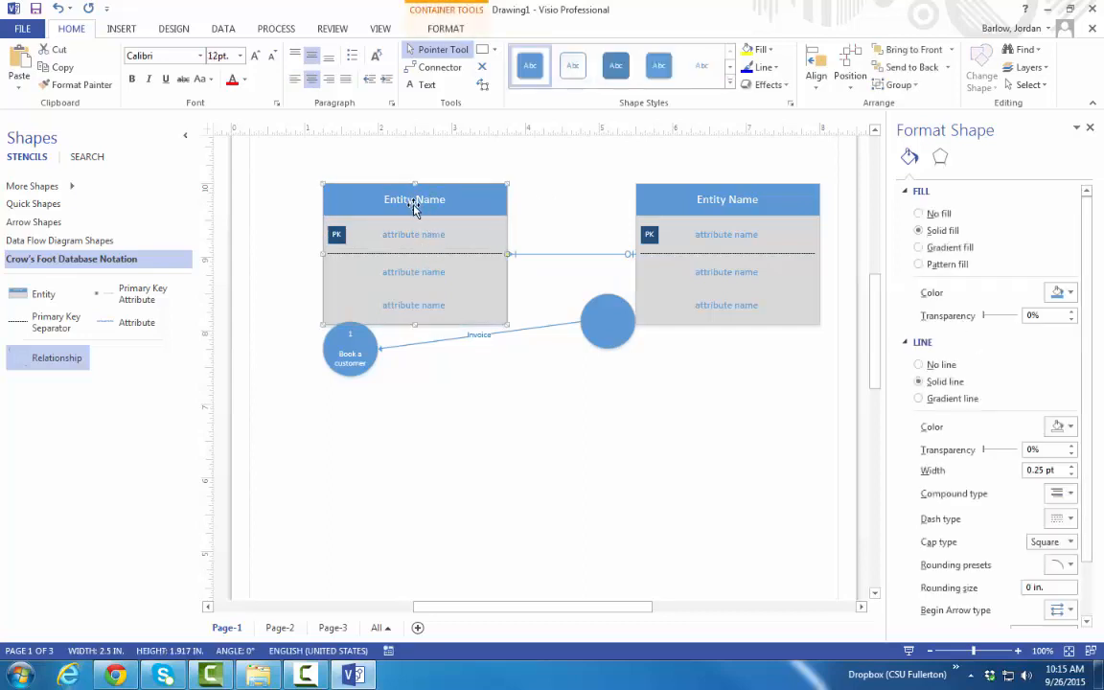
left_click(422, 227)
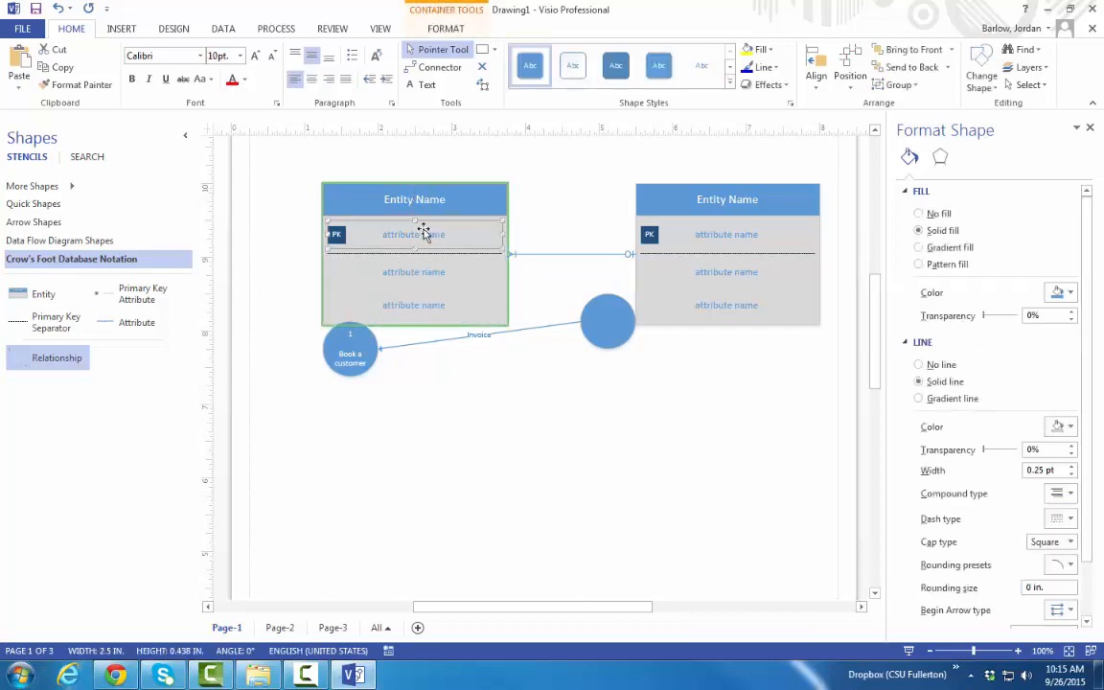
left_click(425, 281)
left_click(427, 310)
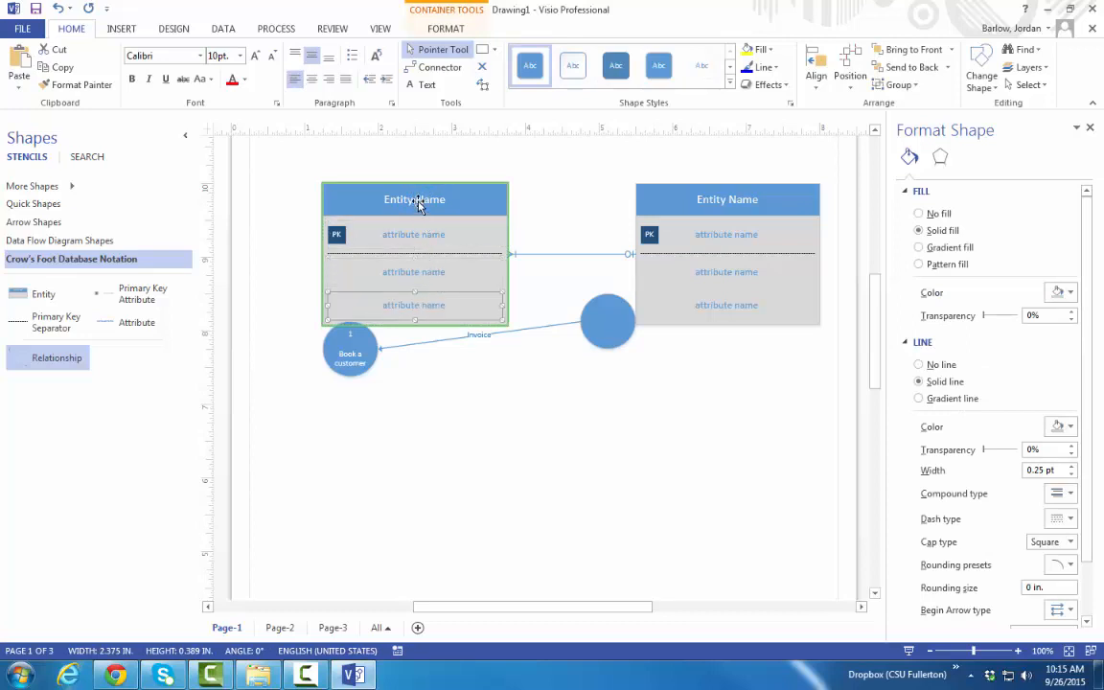
Replace the first entity's name with "Customer".
left_click(418, 202)
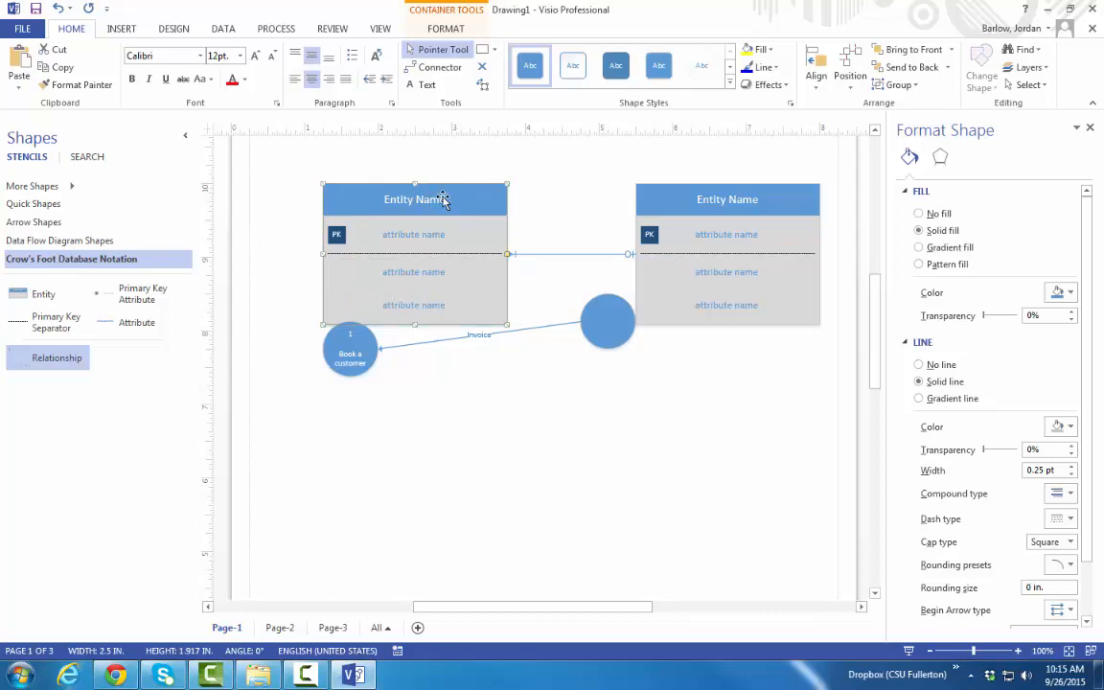
left_click(404, 205)
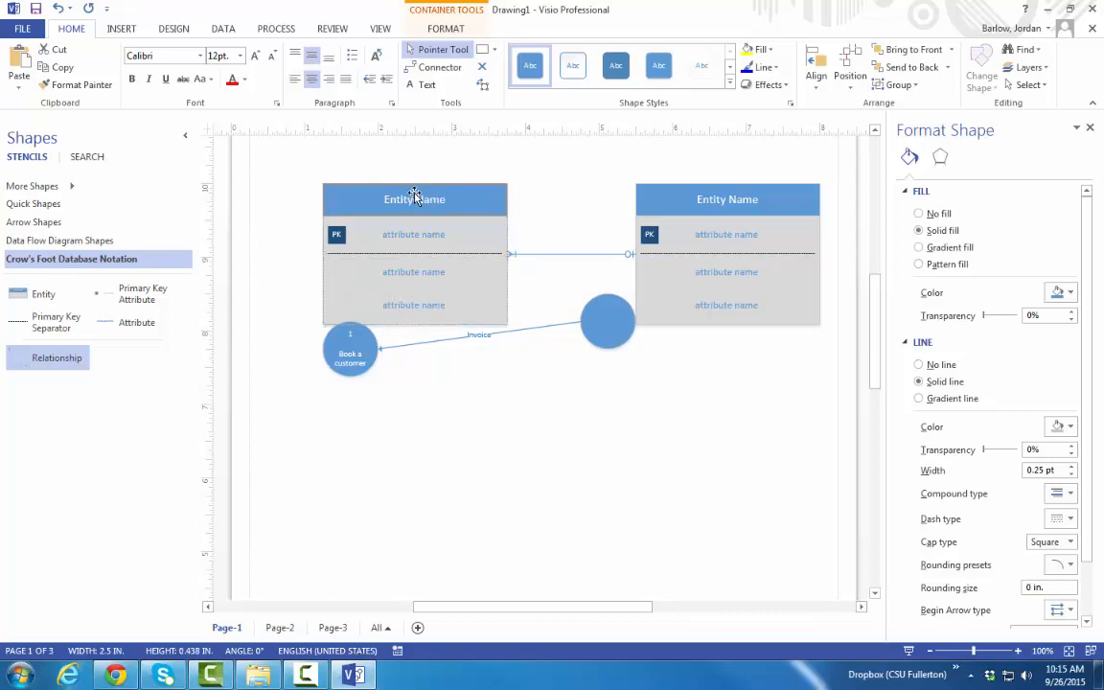
double_click(481, 215)
type("C")
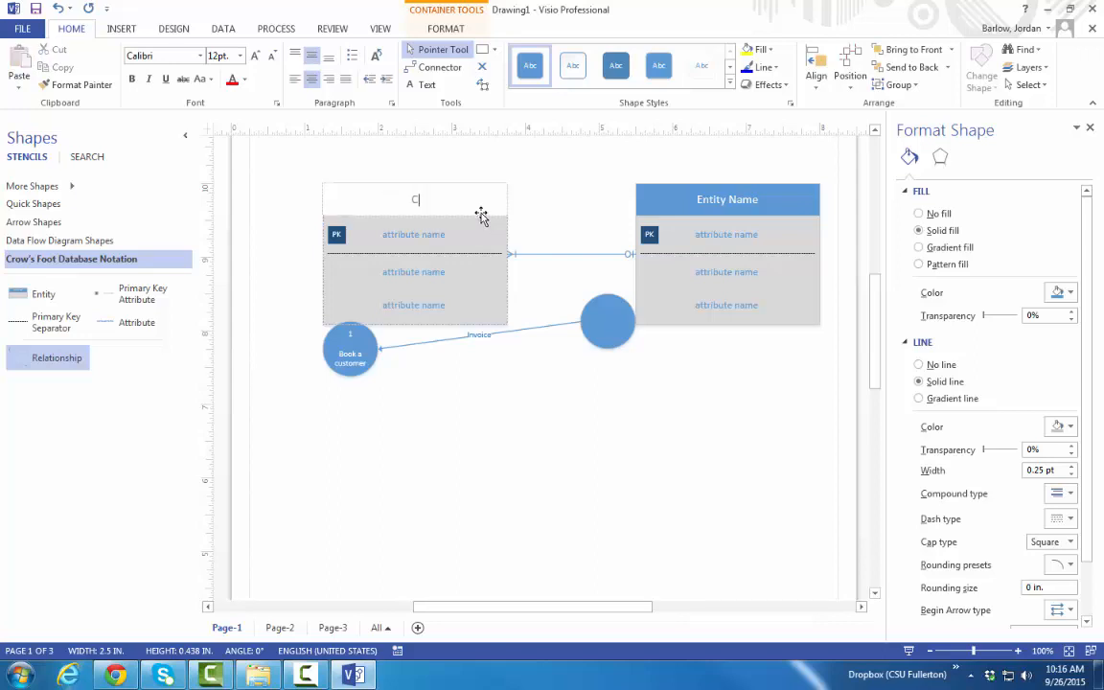
type("ustomer")
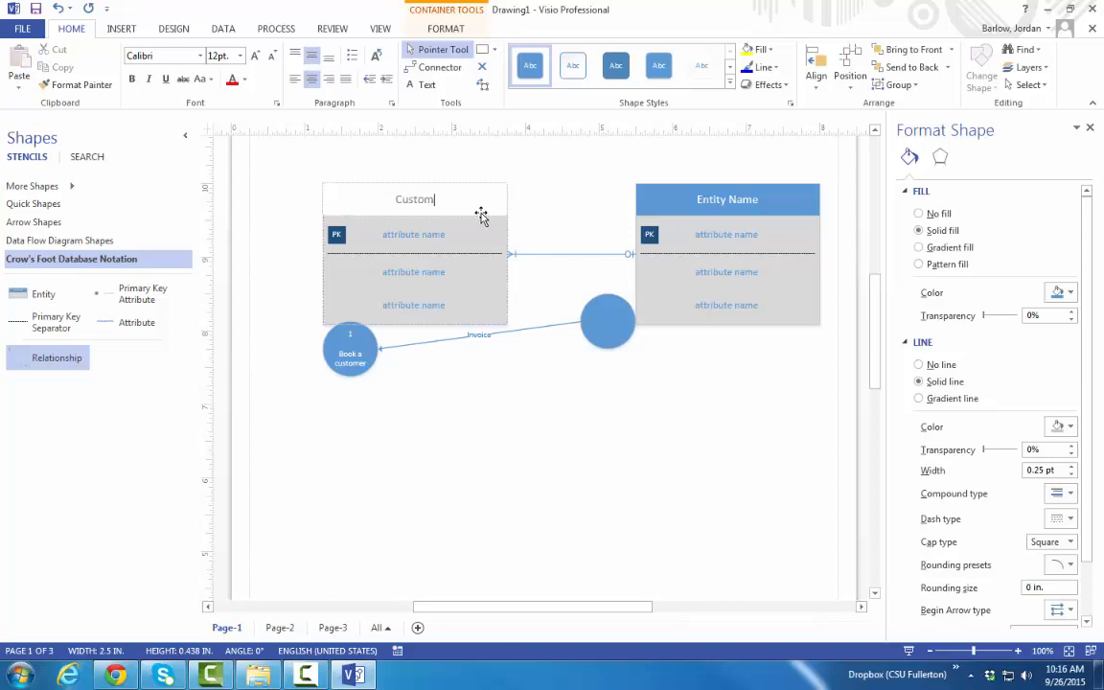